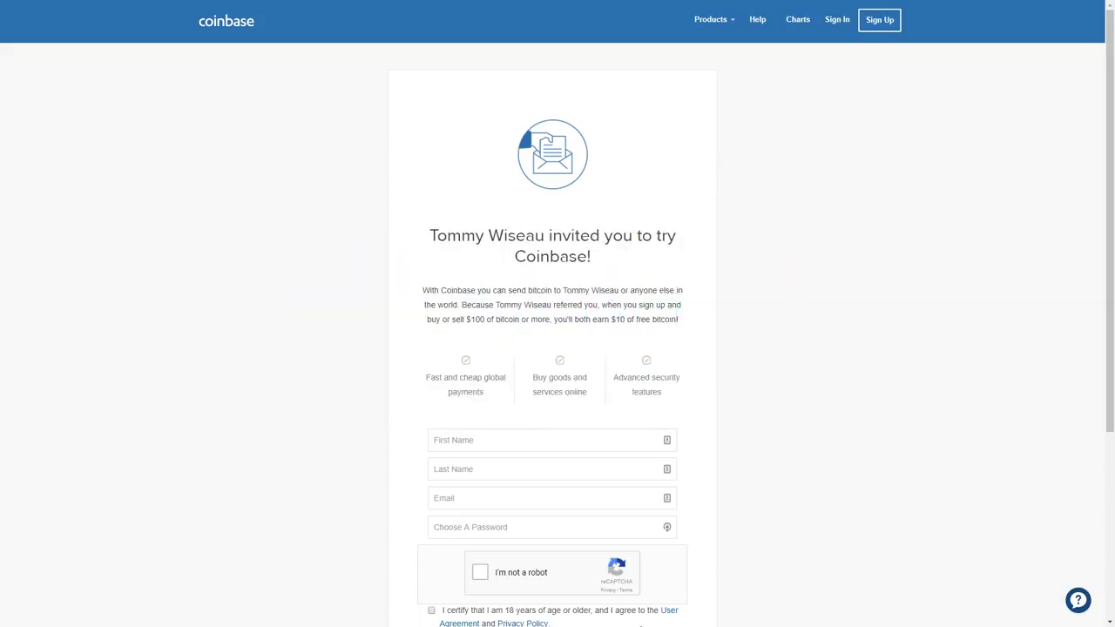
# Step: Fill in the sign-up form with first name, last name, e-mail address and a strong password
pyautogui.click(512, 441)
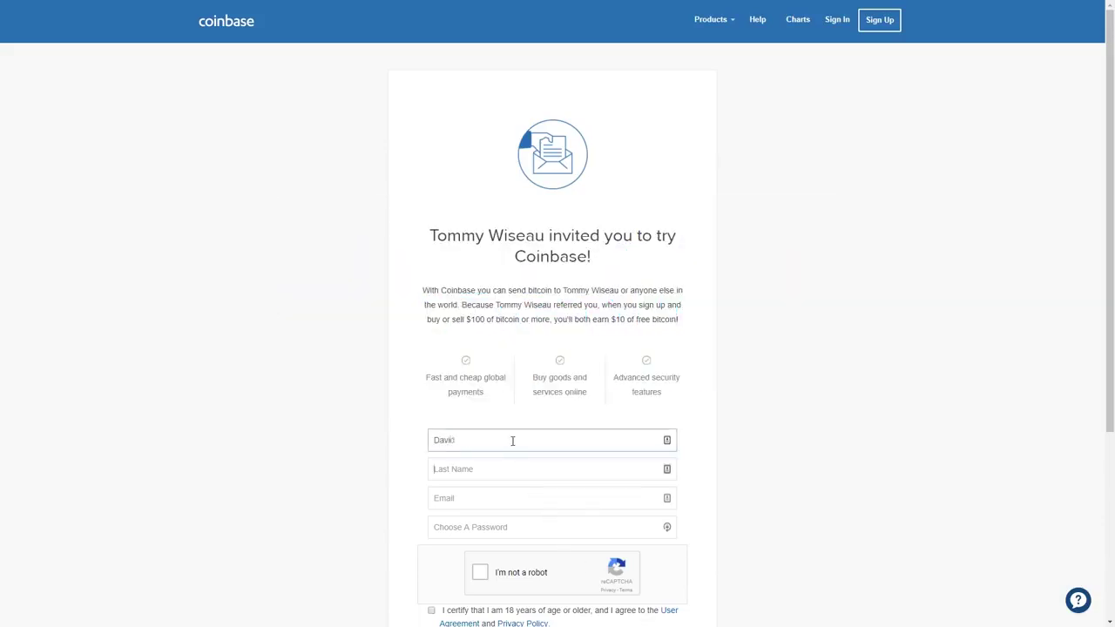
pyautogui.press('Tab')
pyautogui.press('Tab')
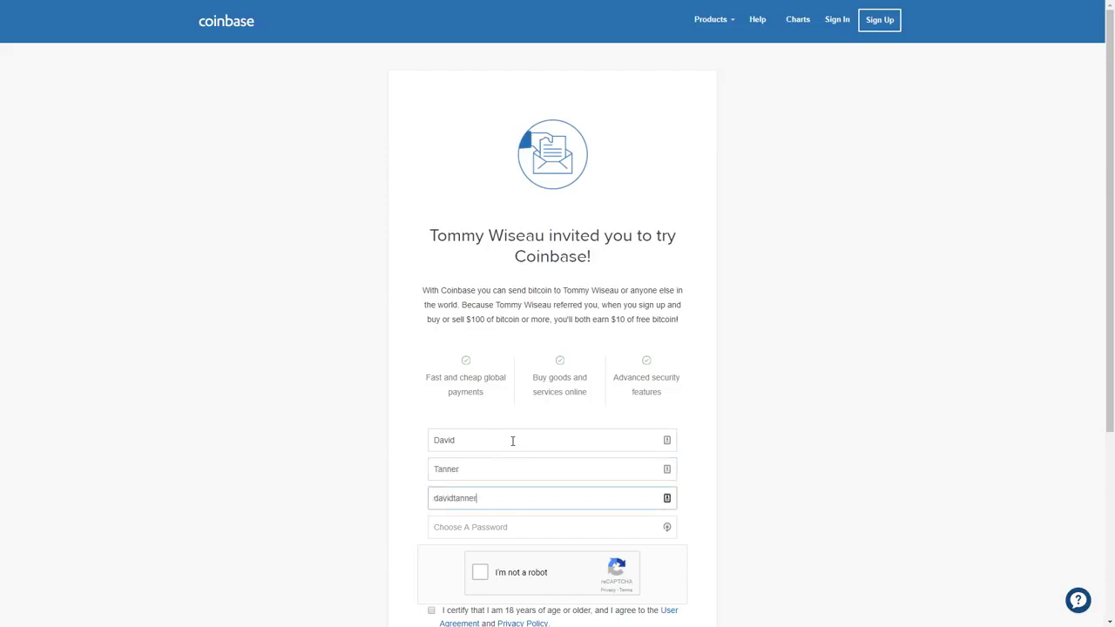
pyautogui.press('Tab')
pyautogui.write('*************')
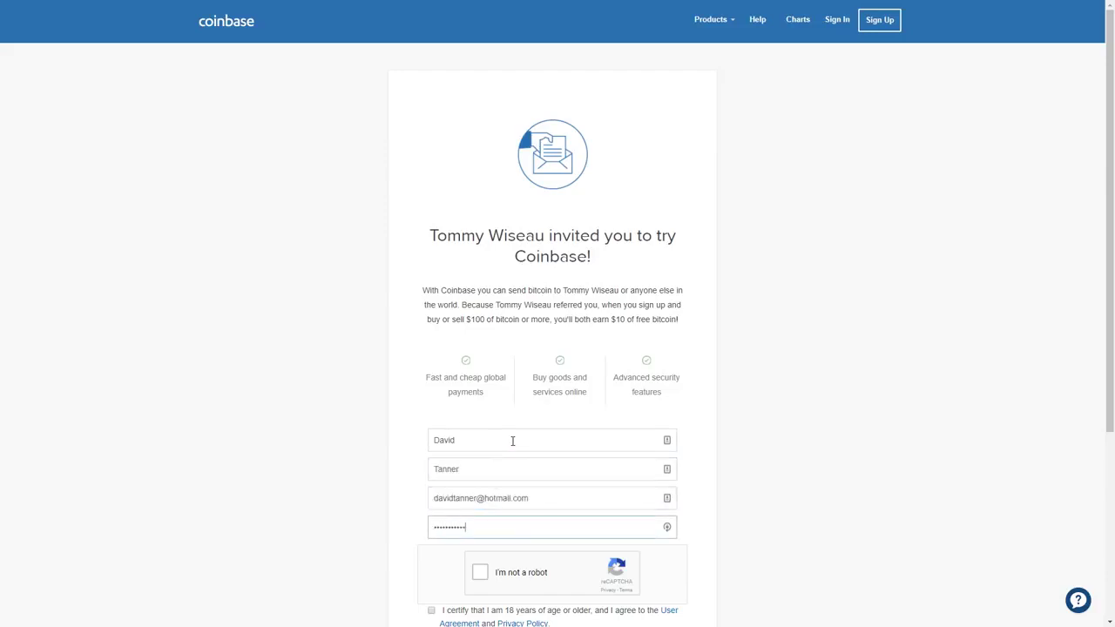
# Step: Pass the reCAPTCHA check, accept the age and terms certification, and submit the sign-up
pyautogui.click(480, 591)
pyautogui.scroll(-2, 480, 597)
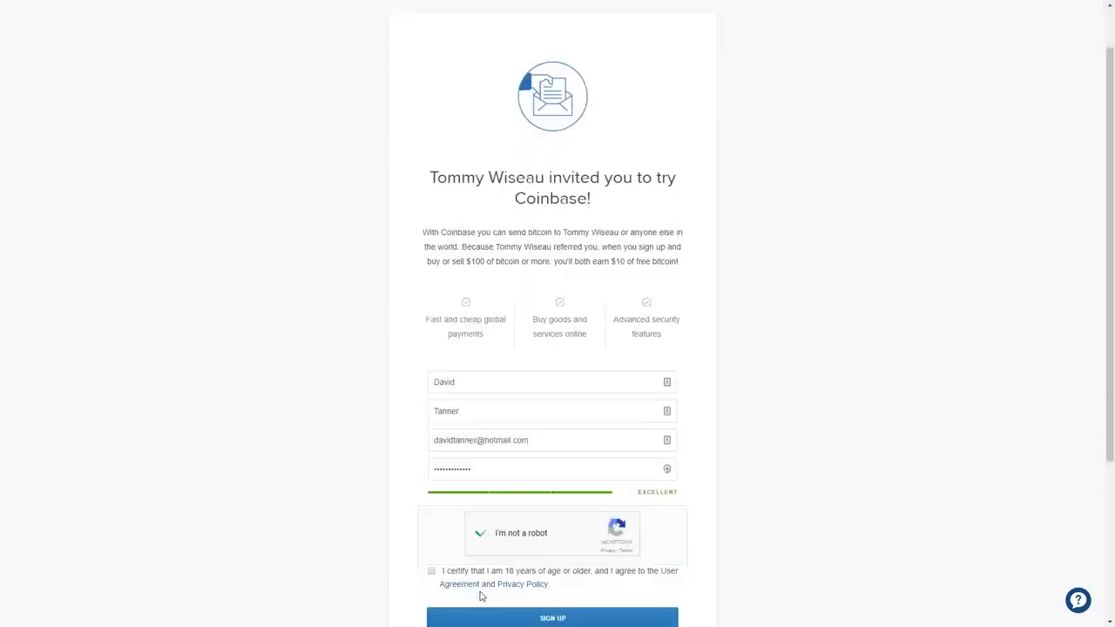
pyautogui.click(452, 463)
pyautogui.click(497, 505)
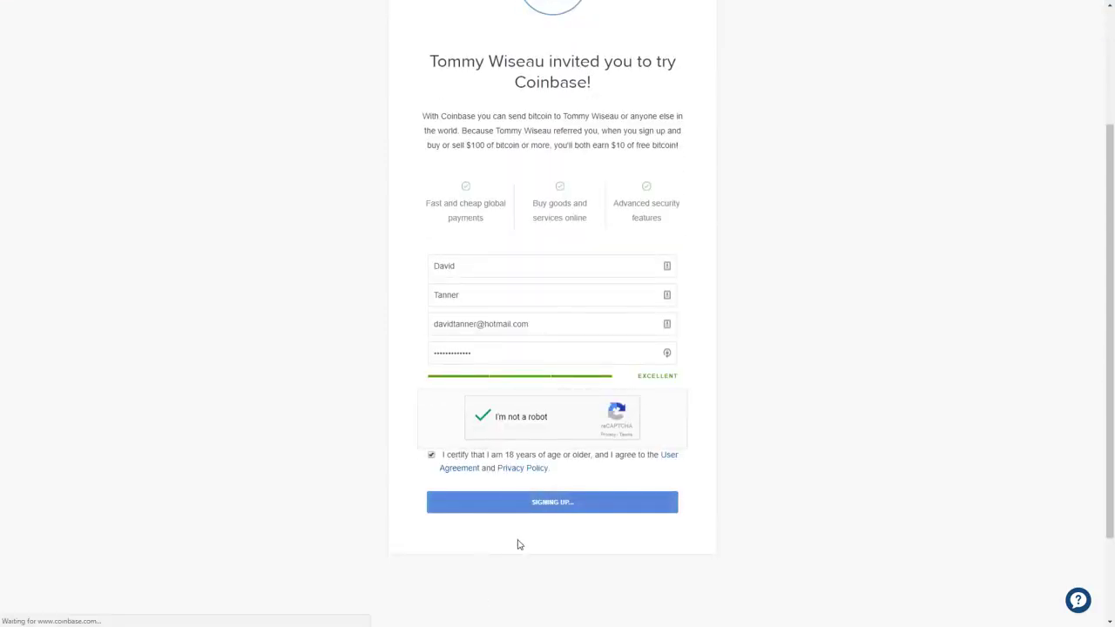
# Step: Verify the e-mail, choose an Individual account, and verify the phone with the SMS code
pyautogui.click(654, 386)
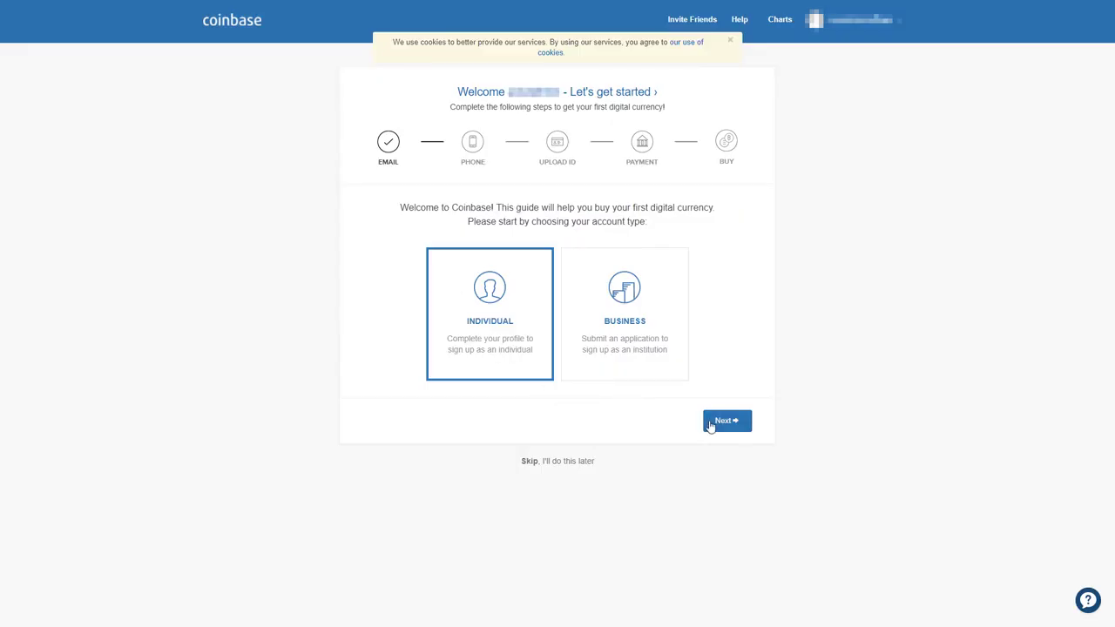
pyautogui.click(711, 423)
pyautogui.click(505, 306)
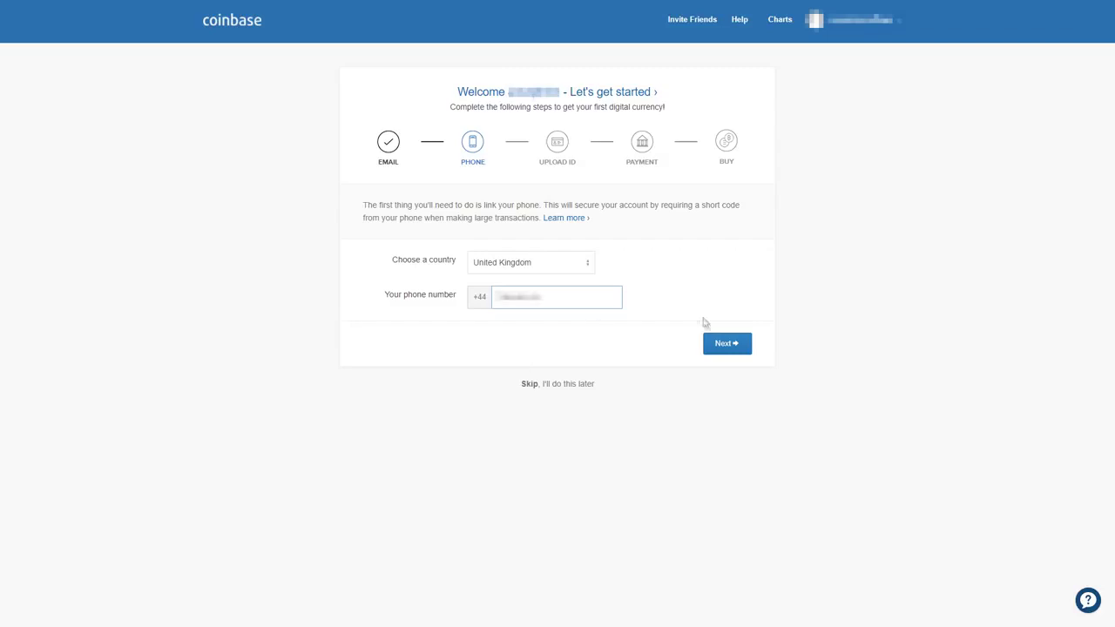
pyautogui.click(715, 344)
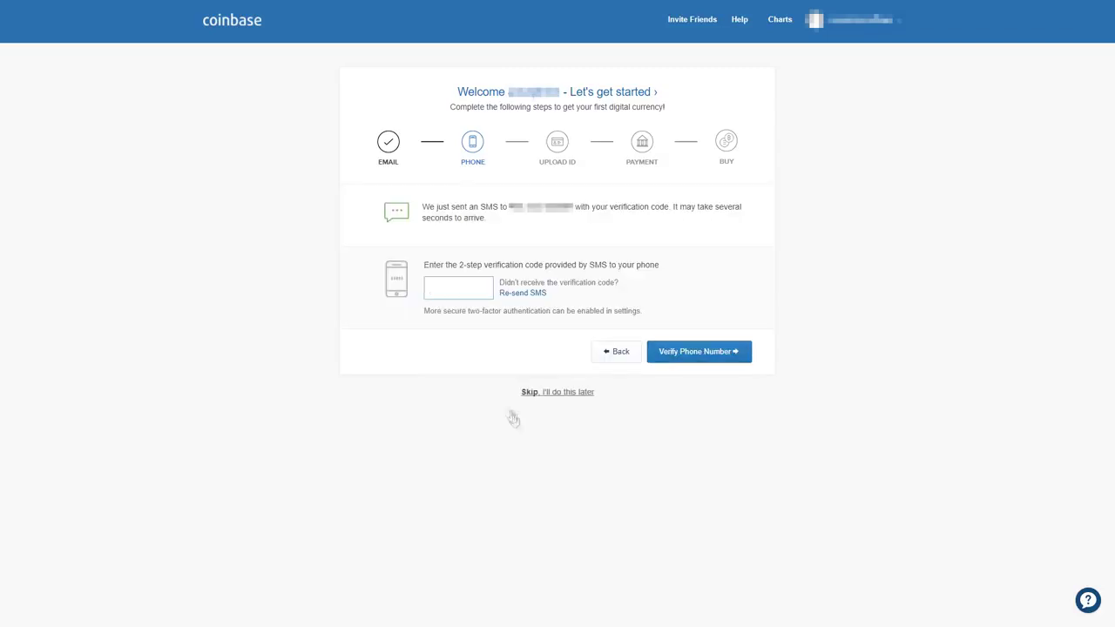
pyautogui.click(447, 290)
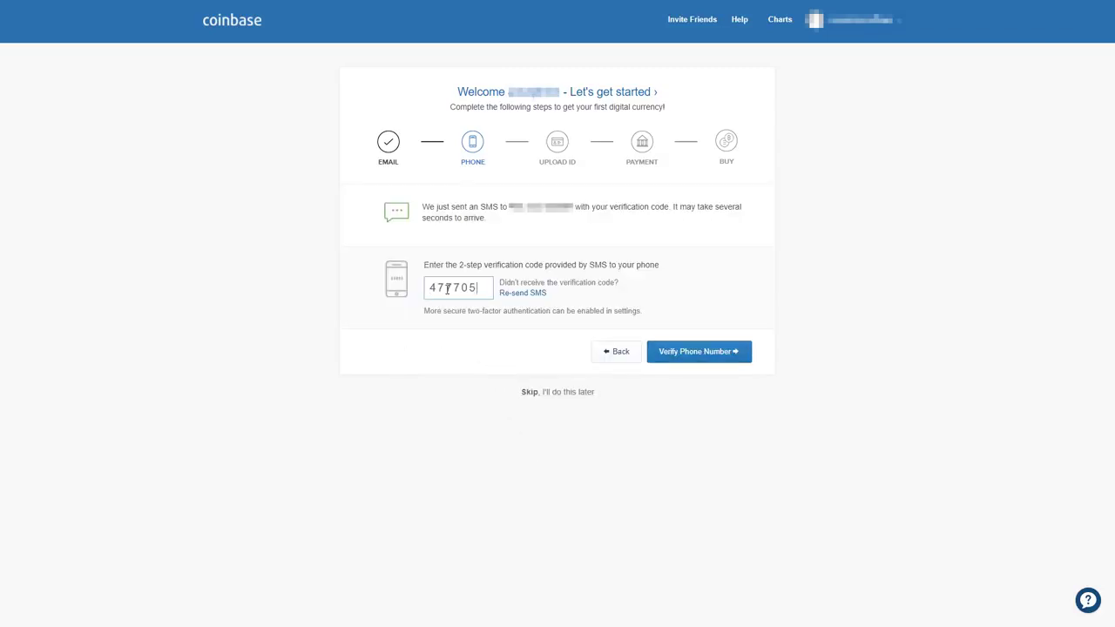
pyautogui.click(689, 352)
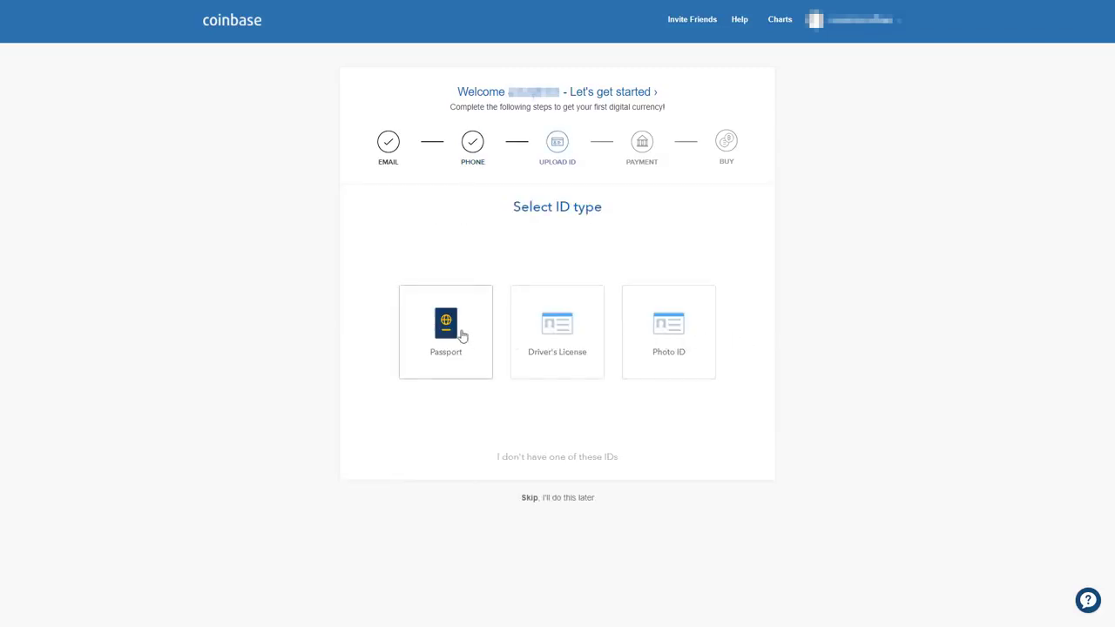
# Step: Verify identity with a passport via mobile camera and skip adding a payment card
pyautogui.click(462, 335)
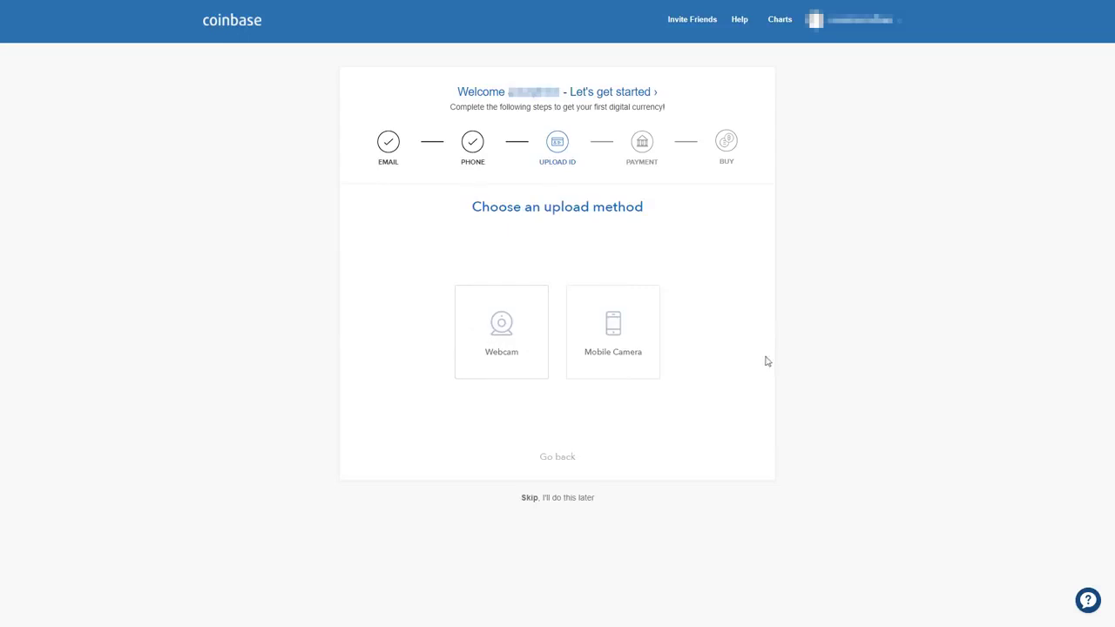
pyautogui.click(590, 343)
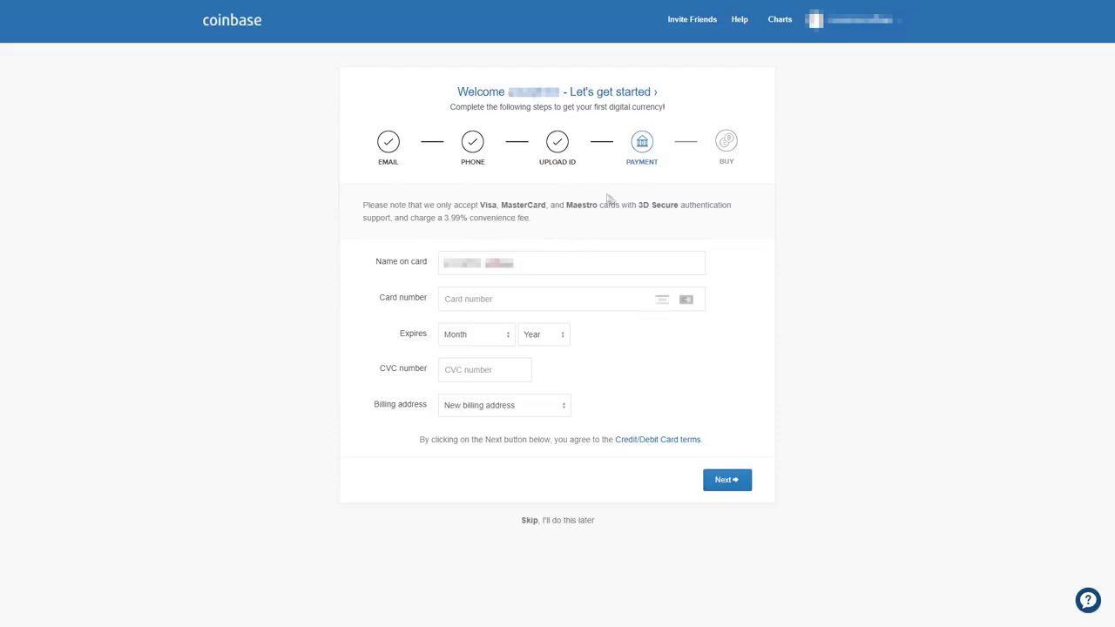
pyautogui.click(550, 520)
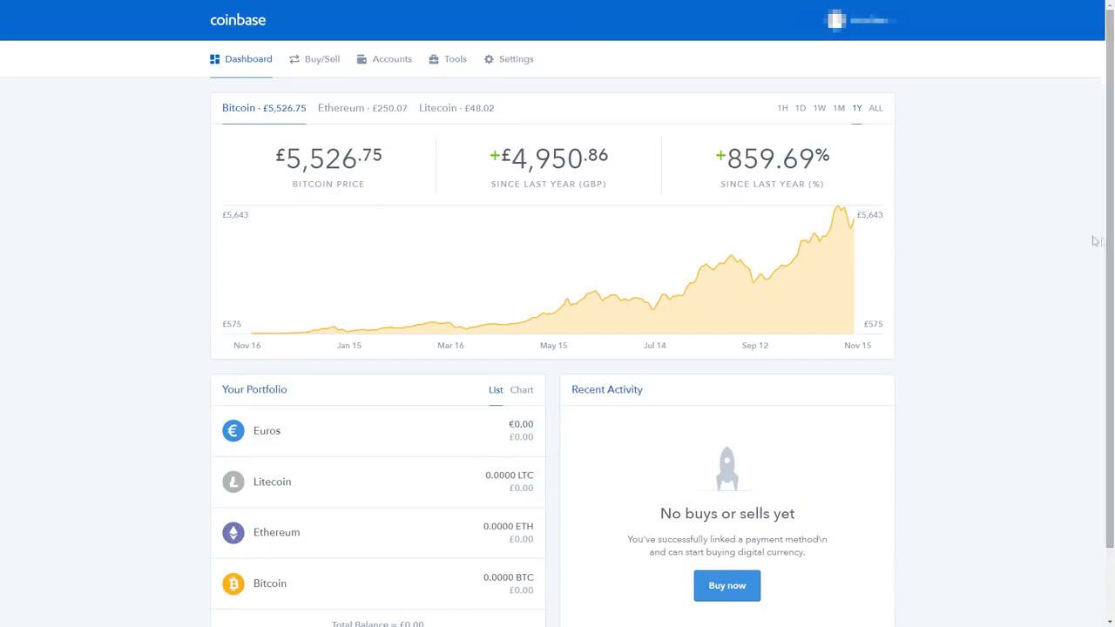
# Step: Enter a £100 Bitcoin purchase on the Buy/Sell page and check its £3.84 card fee
pyautogui.click(321, 59)
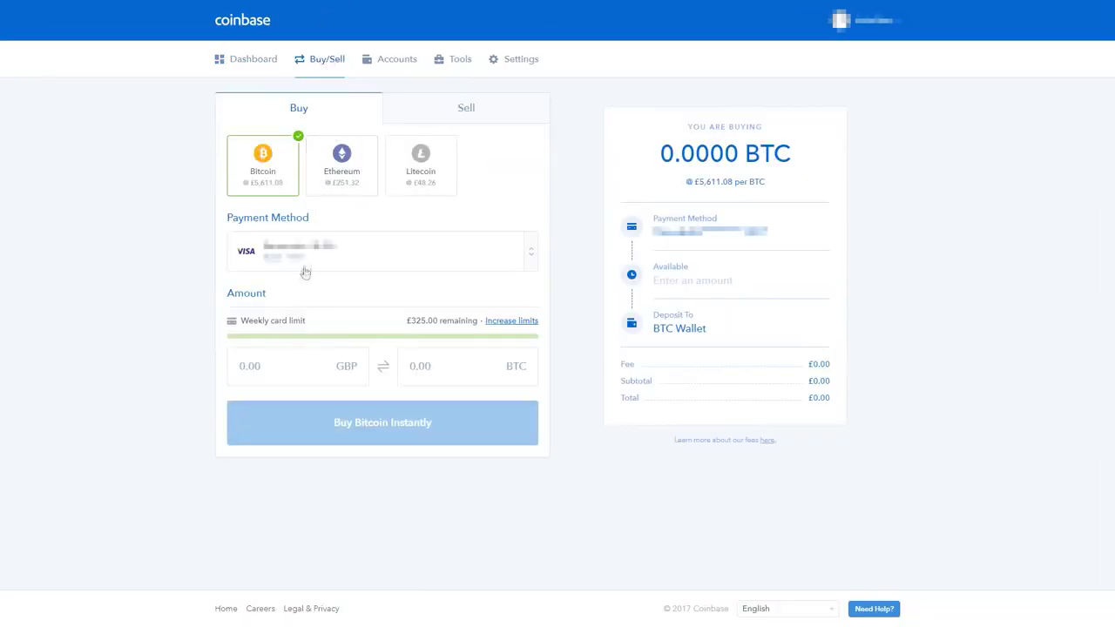
pyautogui.click(270, 364)
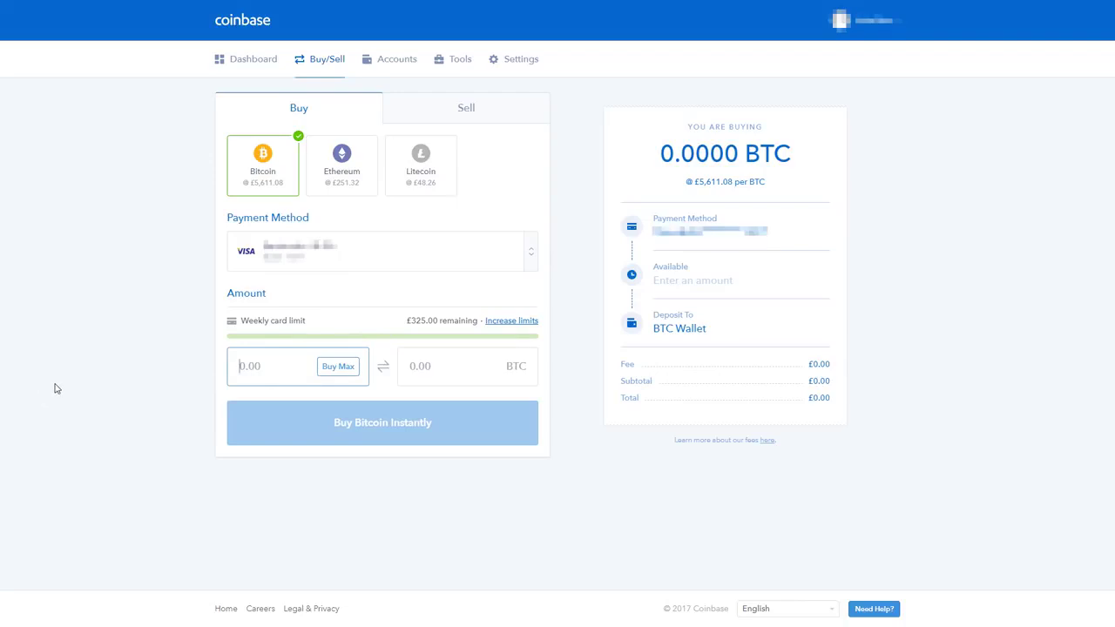
pyautogui.write('100')
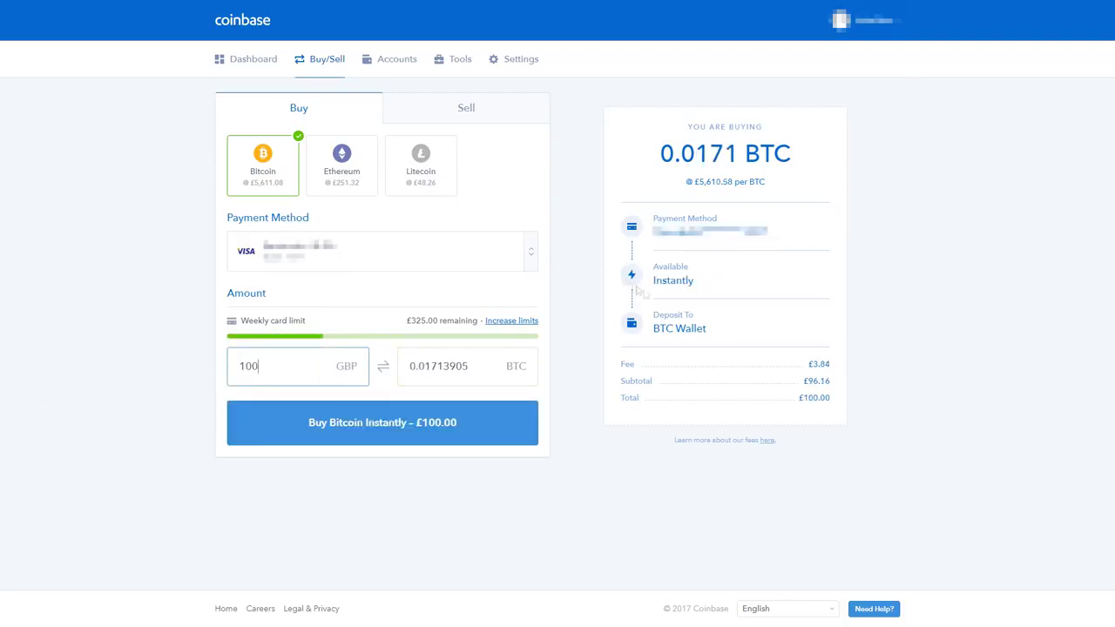
pyautogui.moveTo(807, 365); pyautogui.dragTo(830, 369)
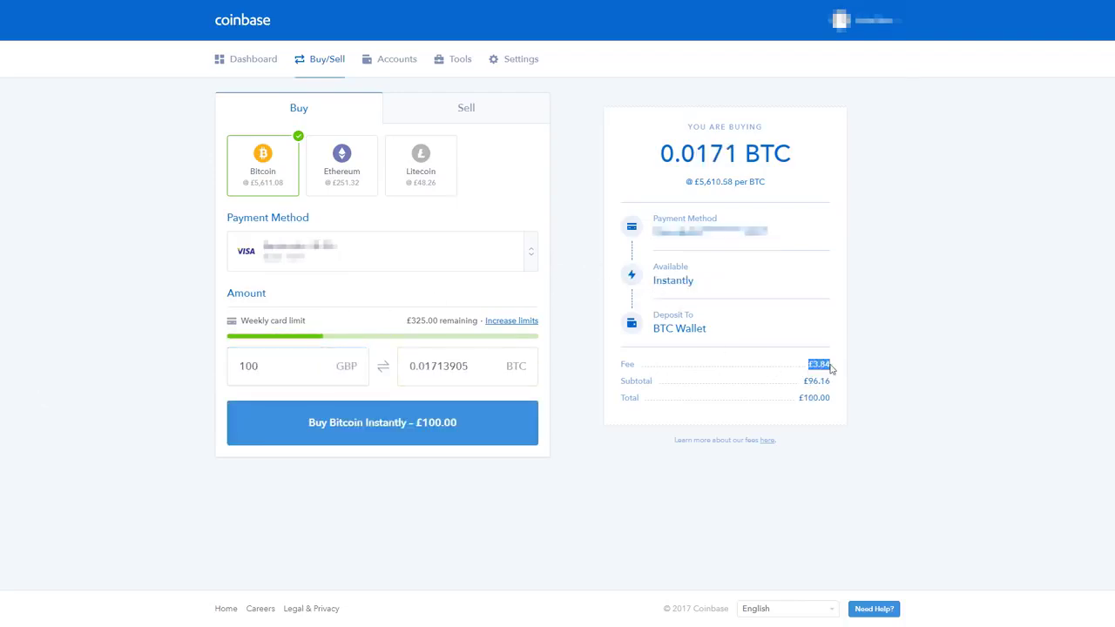
pyautogui.click(895, 394)
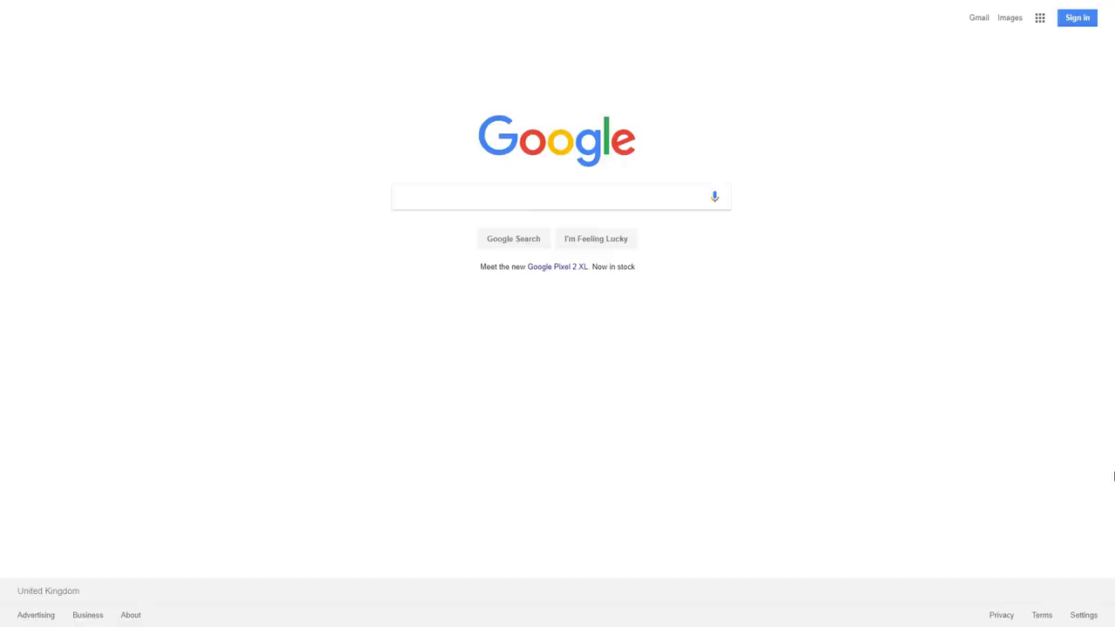
# Step: Search Google for 'gdax' and go to the GDAX sign-in page
pyautogui.write('gdax')
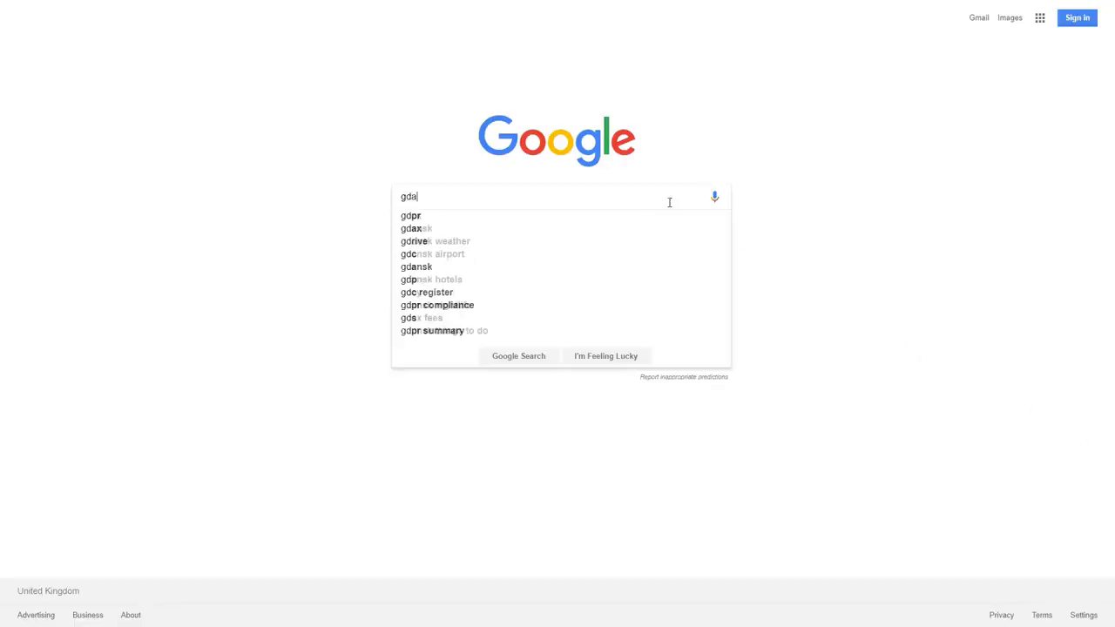
pyautogui.press('Return')
pyautogui.click(342, 108)
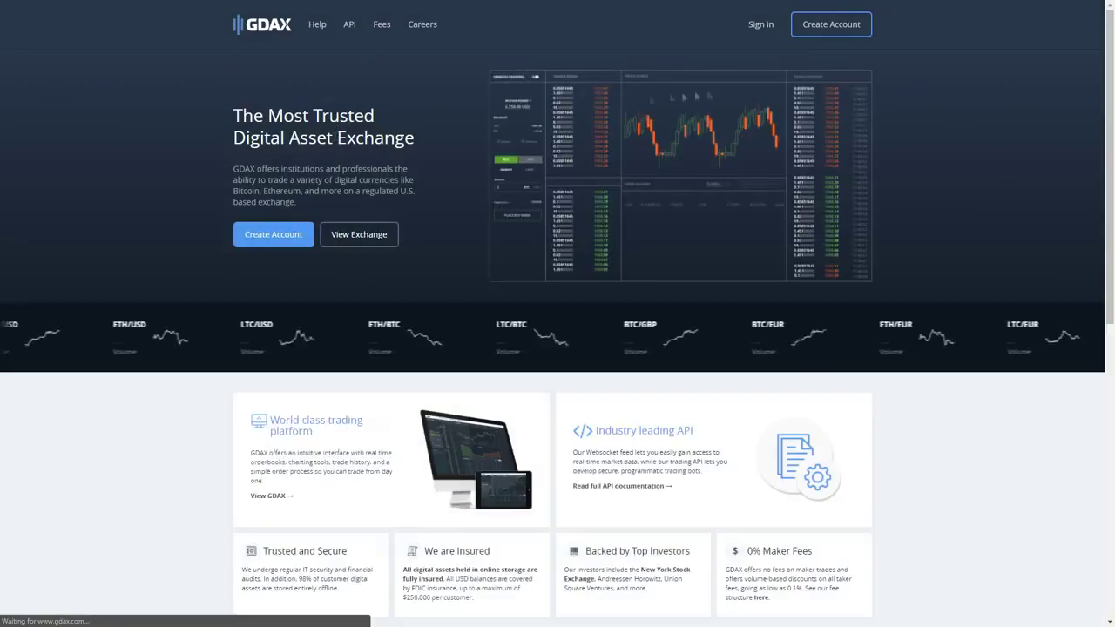
pyautogui.click(759, 26)
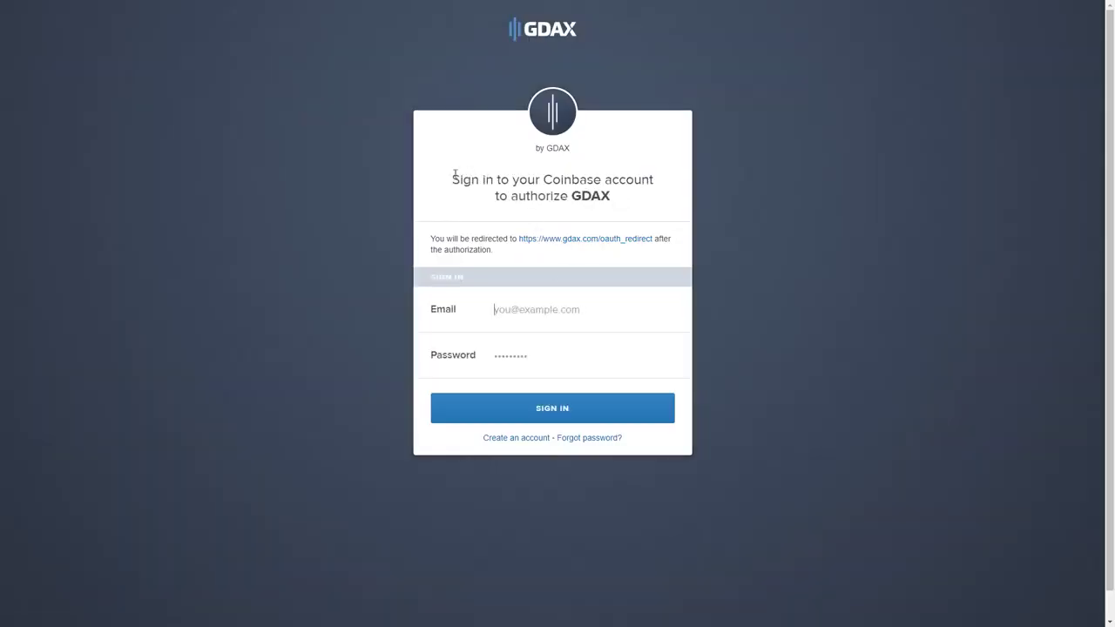
pyautogui.moveTo(450, 179); pyautogui.dragTo(664, 181)
# Step: Sign in to GDAX with the Coinbase account e-mail and password
pyautogui.click(542, 305)
pyautogui.press('Tab')
pyautogui.write('••••••••••')
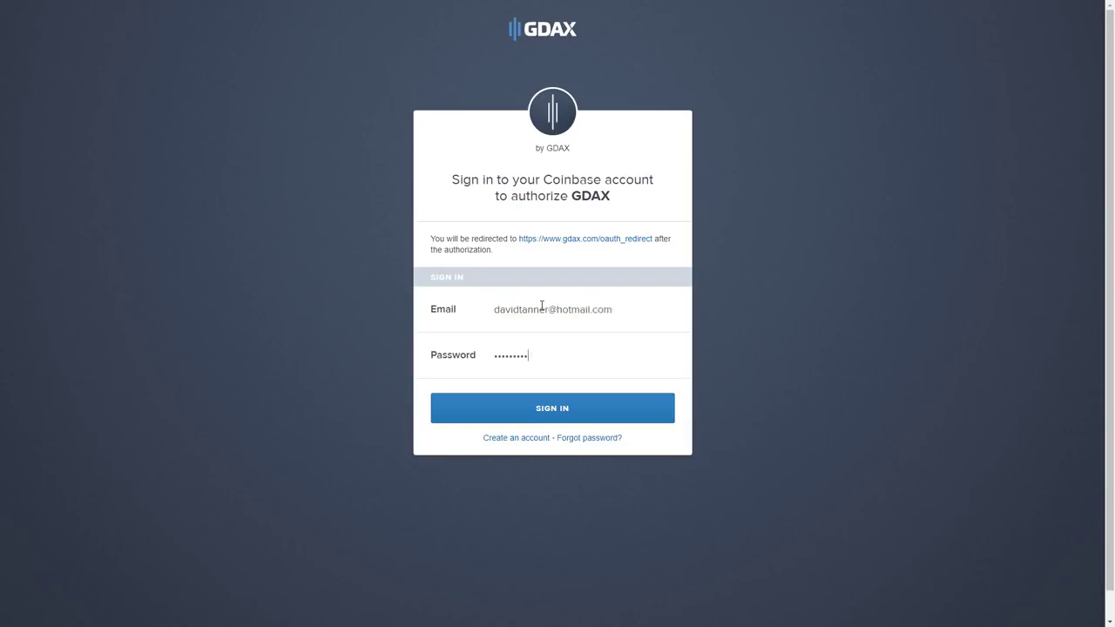
pyautogui.click(531, 408)
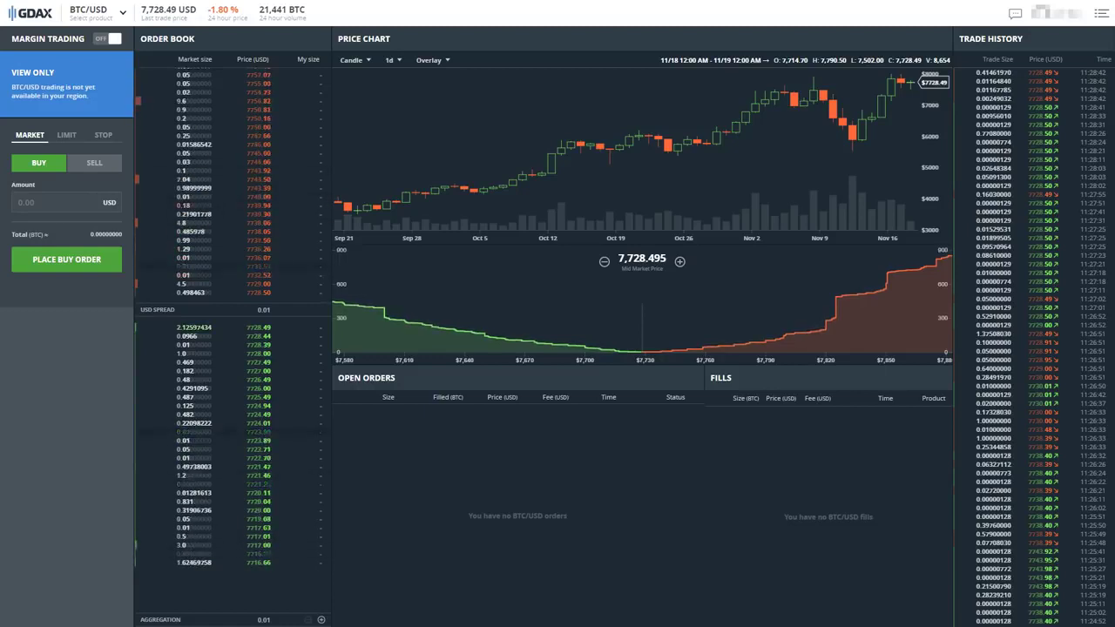
# Step: Switch the GDAX trading pair from BTC/USD to BTC/EUR
pyautogui.click(98, 21)
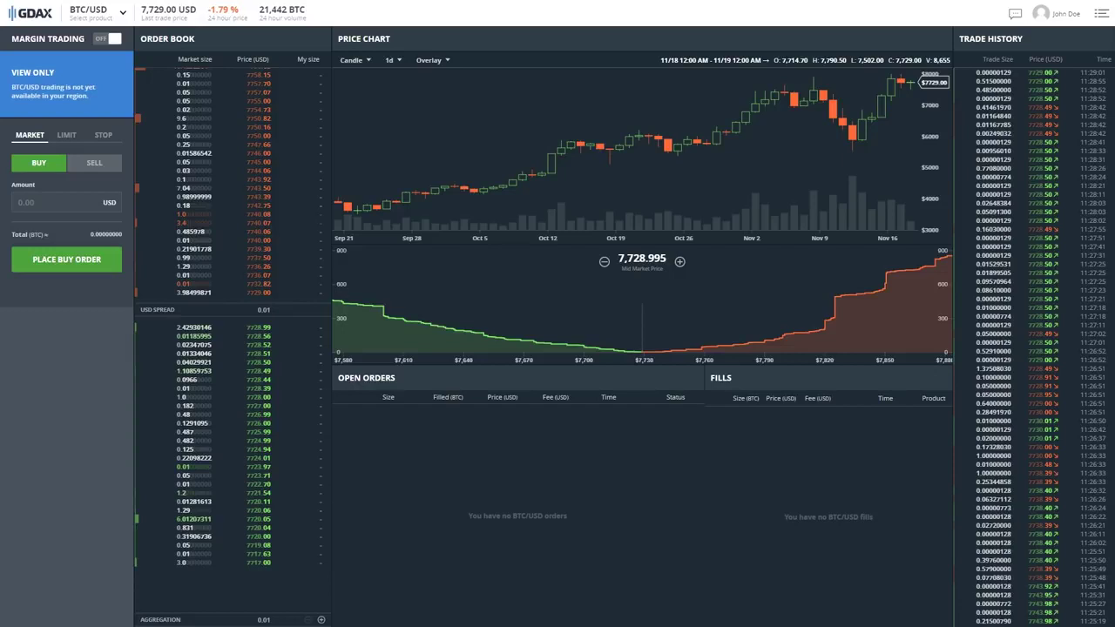
pyautogui.click(96, 13)
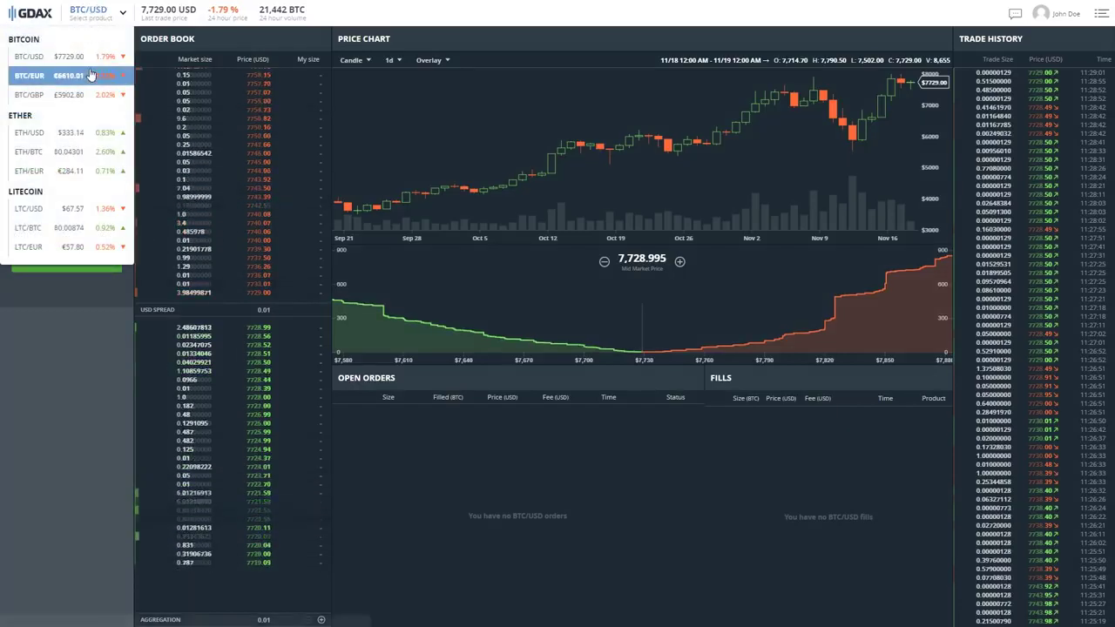
pyautogui.click(91, 74)
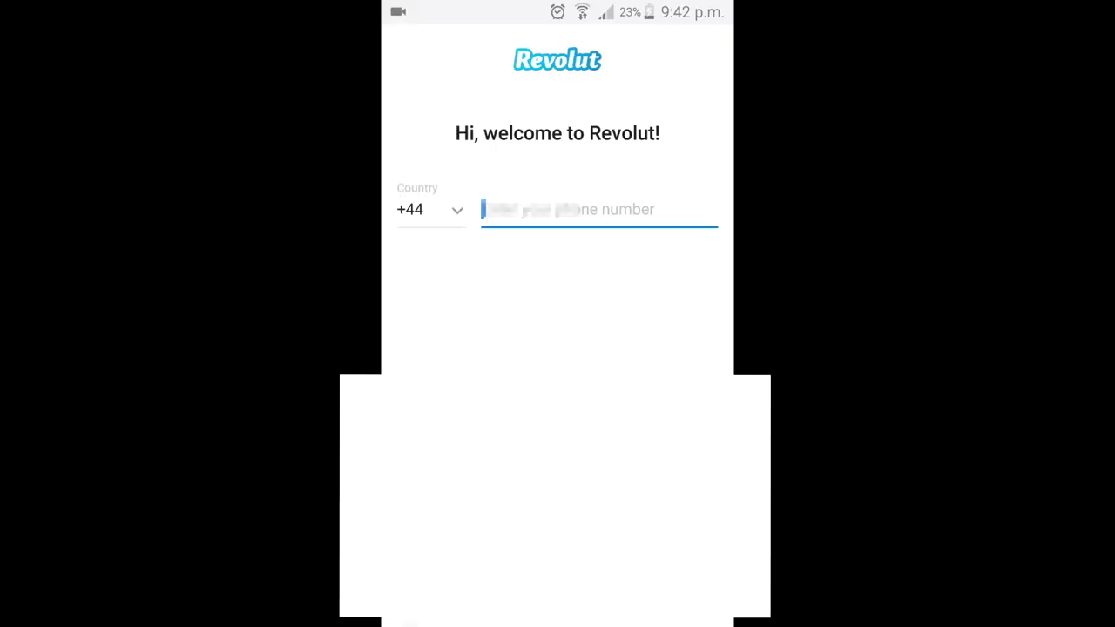
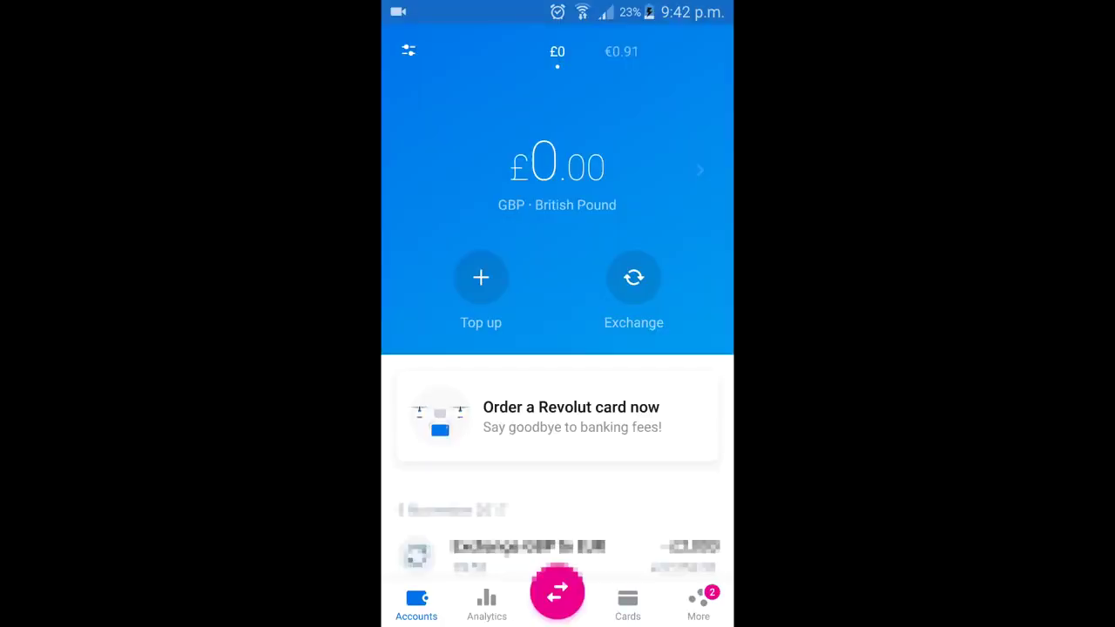
# Step: Enter the phone number and top up the Revolut pound account with £100 by card
pyautogui.click(480, 276)
pyautogui.click(507, 322)
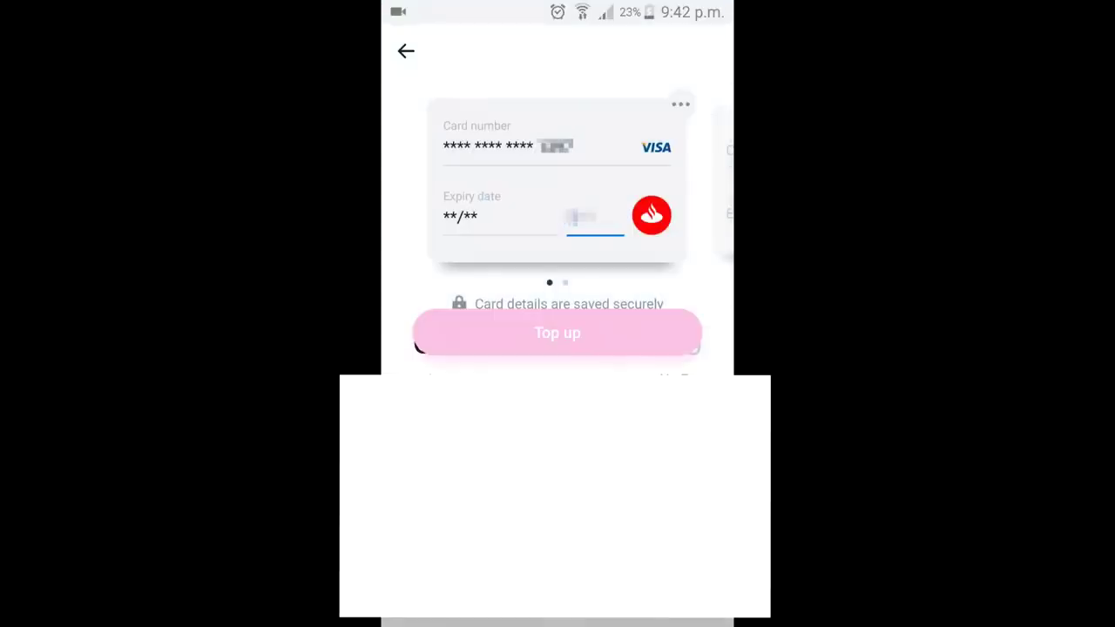
pyautogui.write('100')
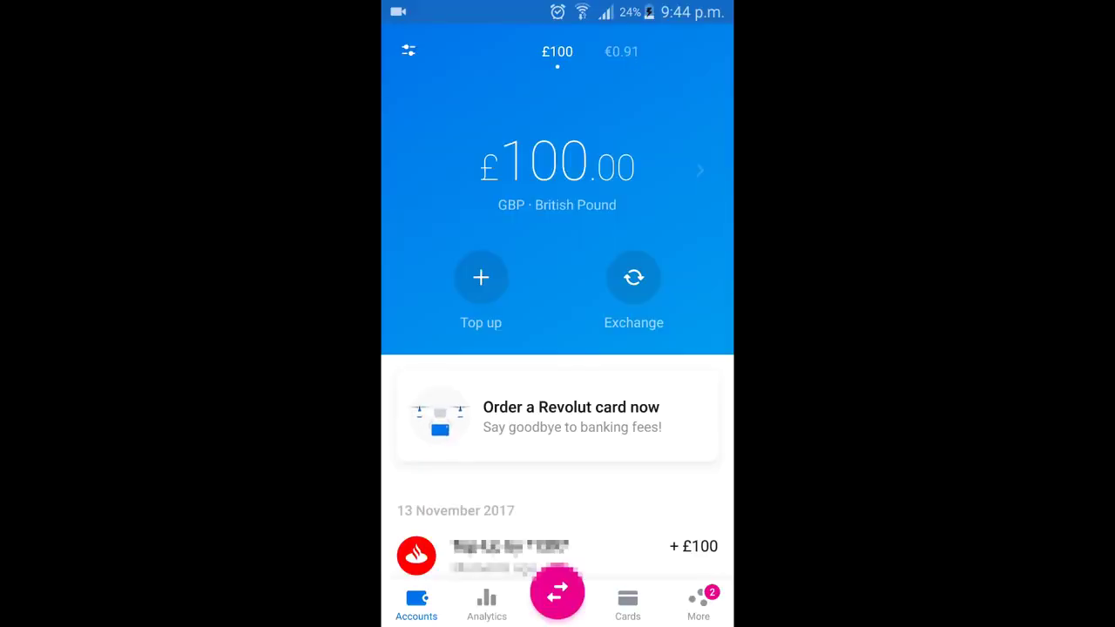
# Step: Exchange £100 into euros, receiving €112.43
pyautogui.click(633, 277)
pyautogui.write('100')
pyautogui.click(558, 332)
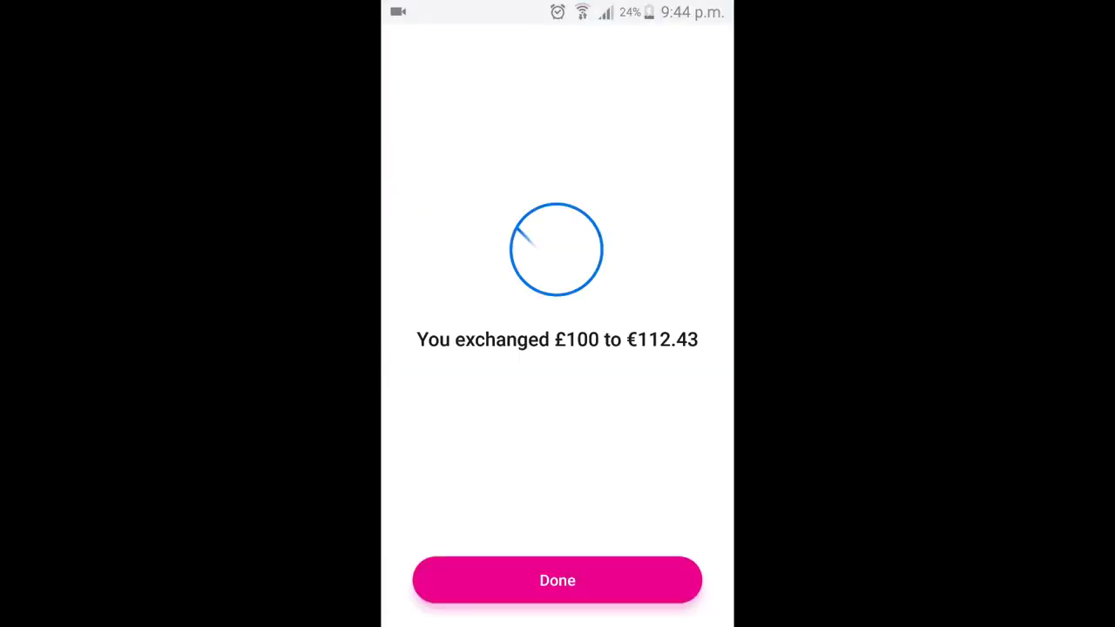
pyautogui.click(557, 580)
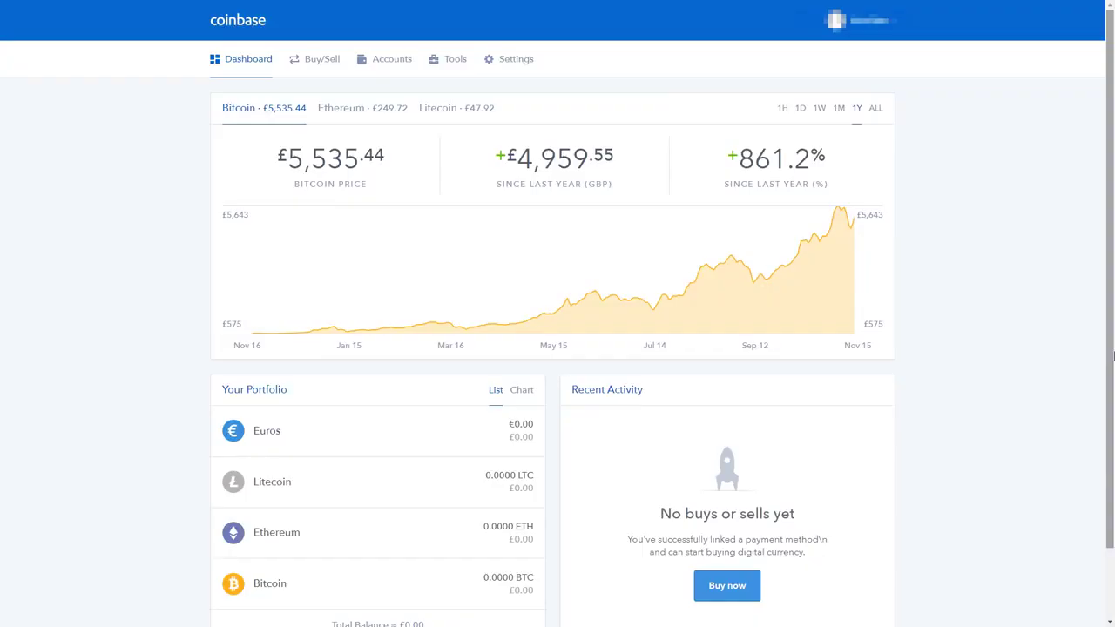
# Step: Start a deposit into the Coinbase EUR Wallet and acknowledge the reference number
pyautogui.click(393, 61)
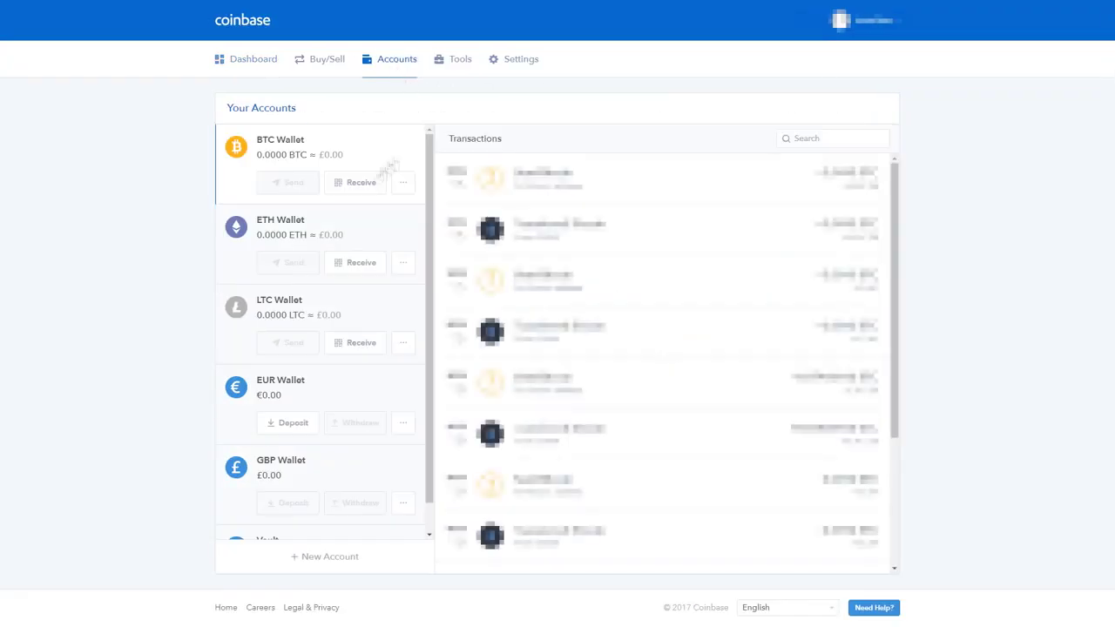
pyautogui.click(287, 425)
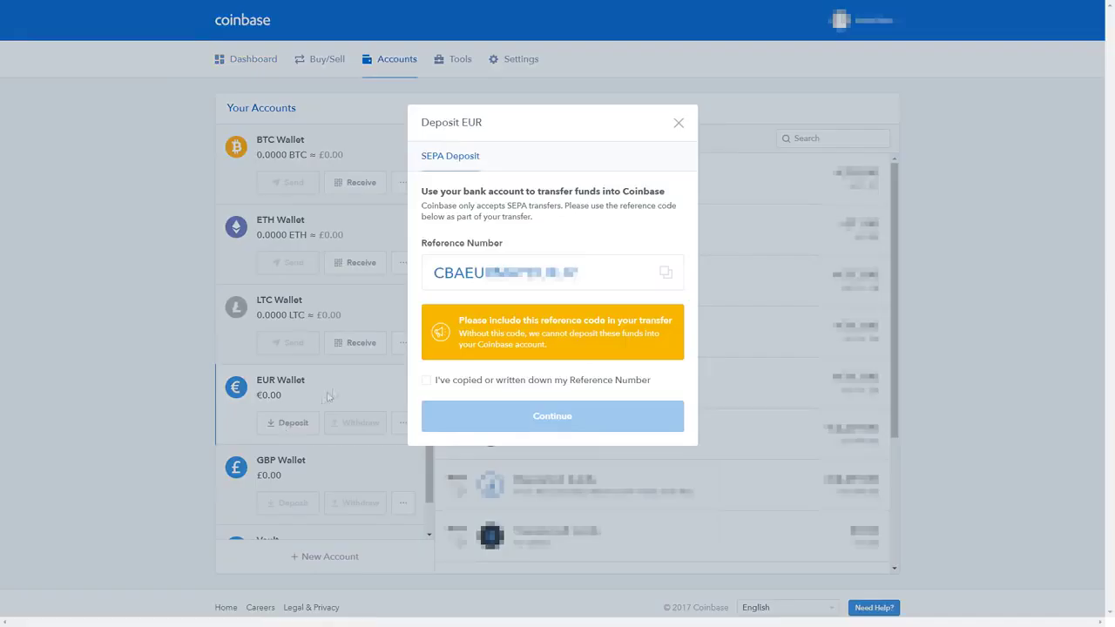
pyautogui.click(437, 381)
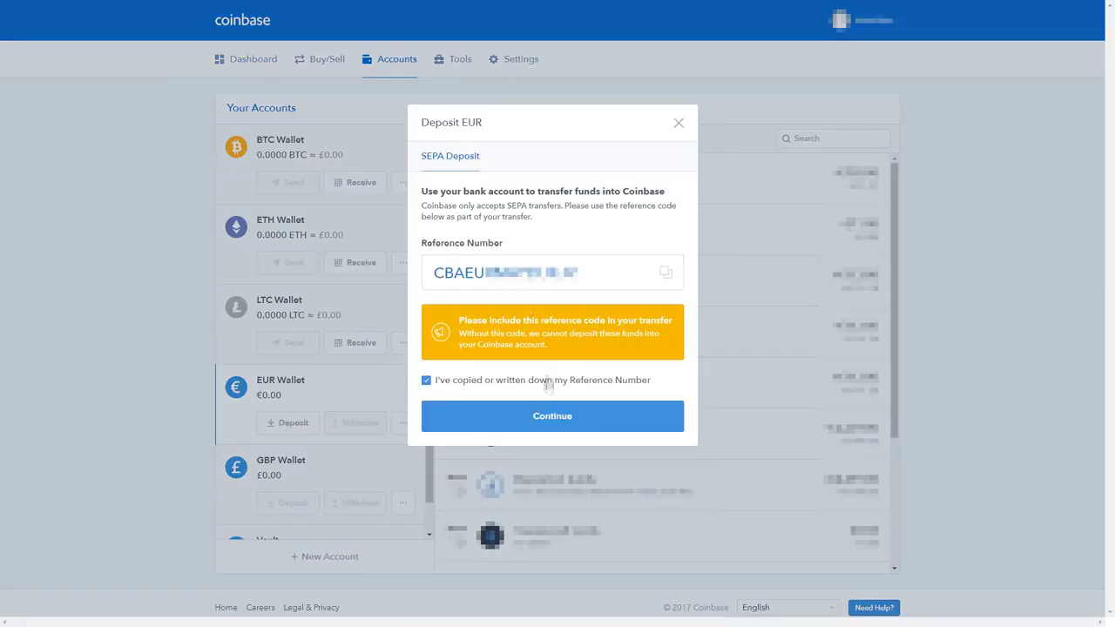
pyautogui.click(552, 416)
# Step: Set the SEPA deposit to €113, confirm the name match, and start a Revolut euro transfer
pyautogui.click(564, 296)
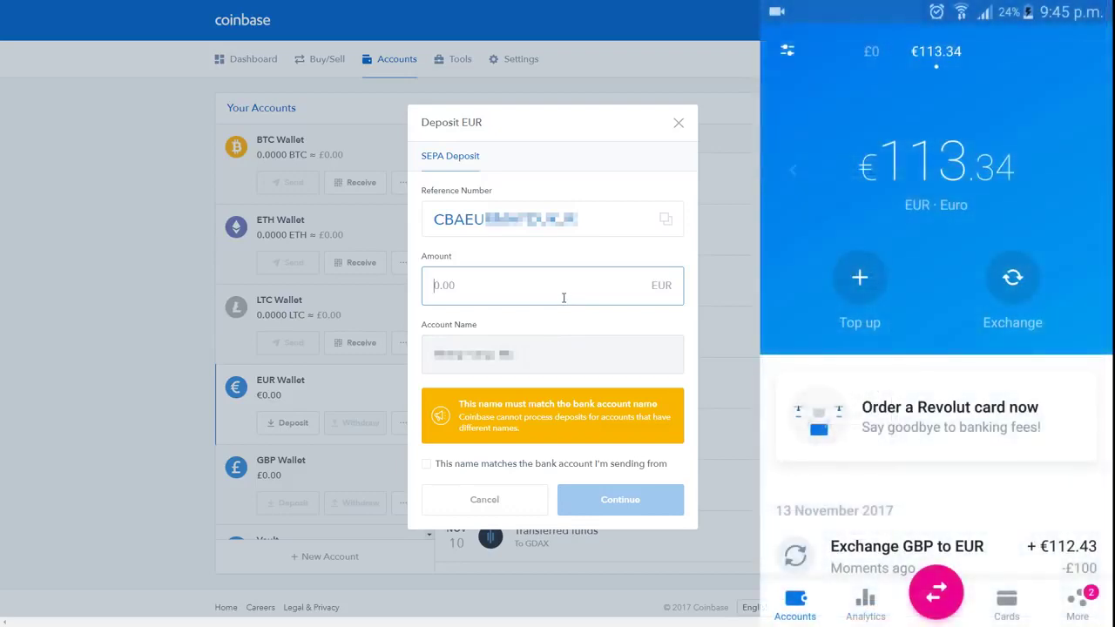
pyautogui.write('113')
pyautogui.click(541, 465)
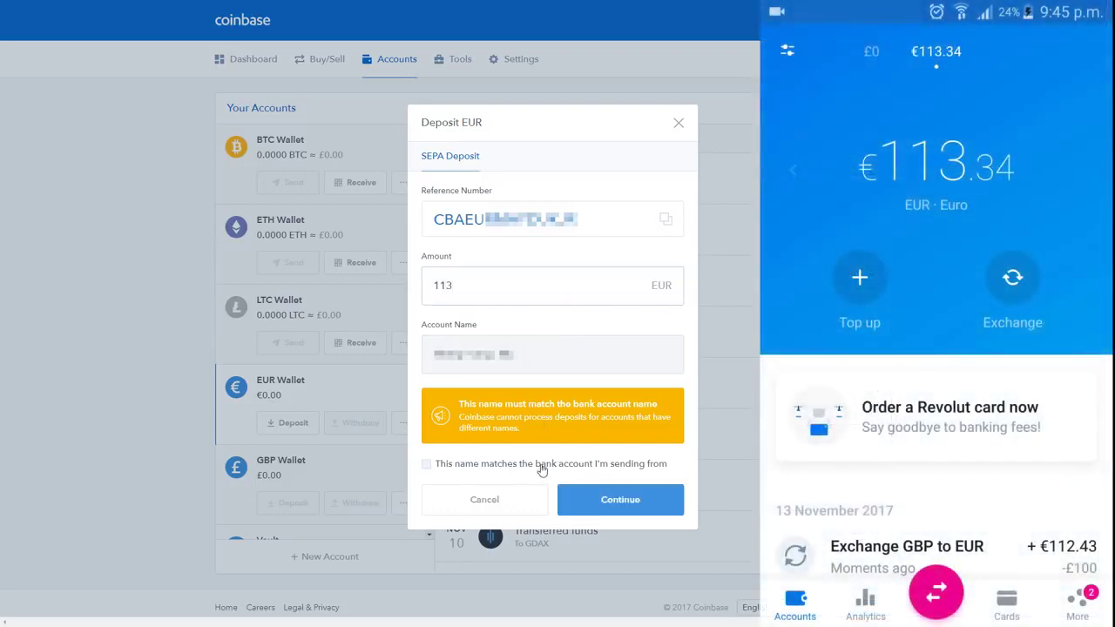
pyautogui.click(597, 499)
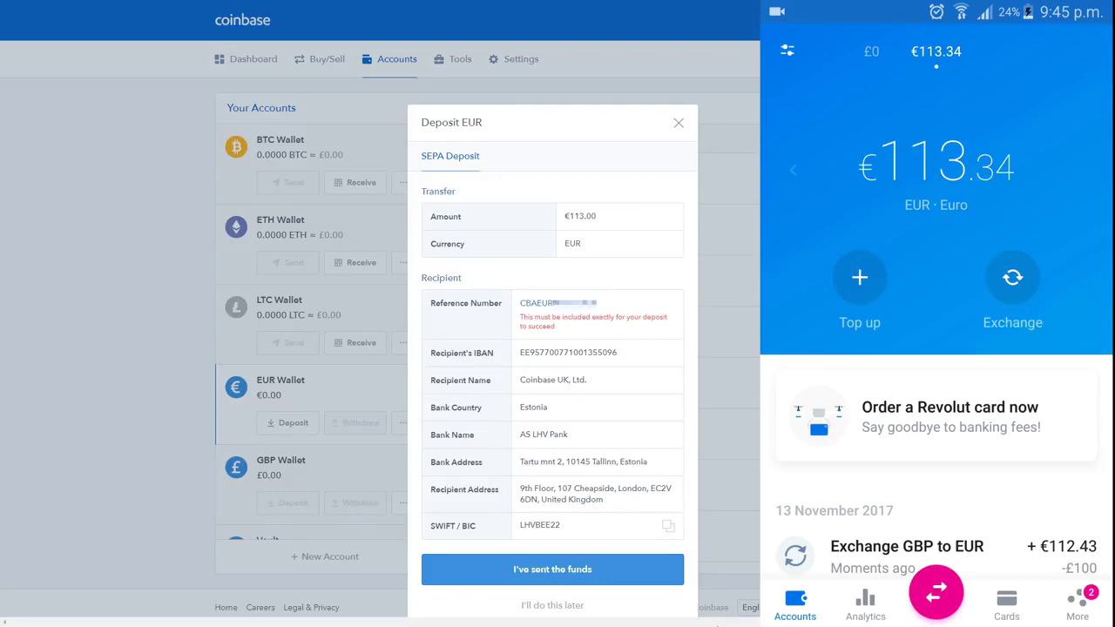
pyautogui.click(935, 593)
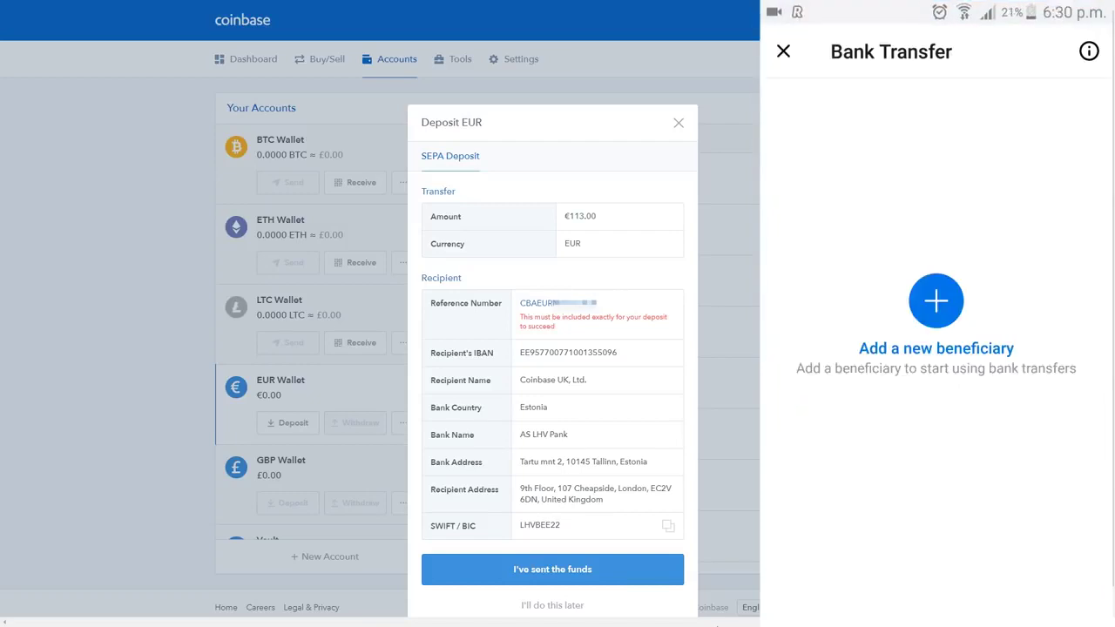
# Step: Add a new business beneficiary located in Estonia
pyautogui.click(936, 301)
pyautogui.click(793, 343)
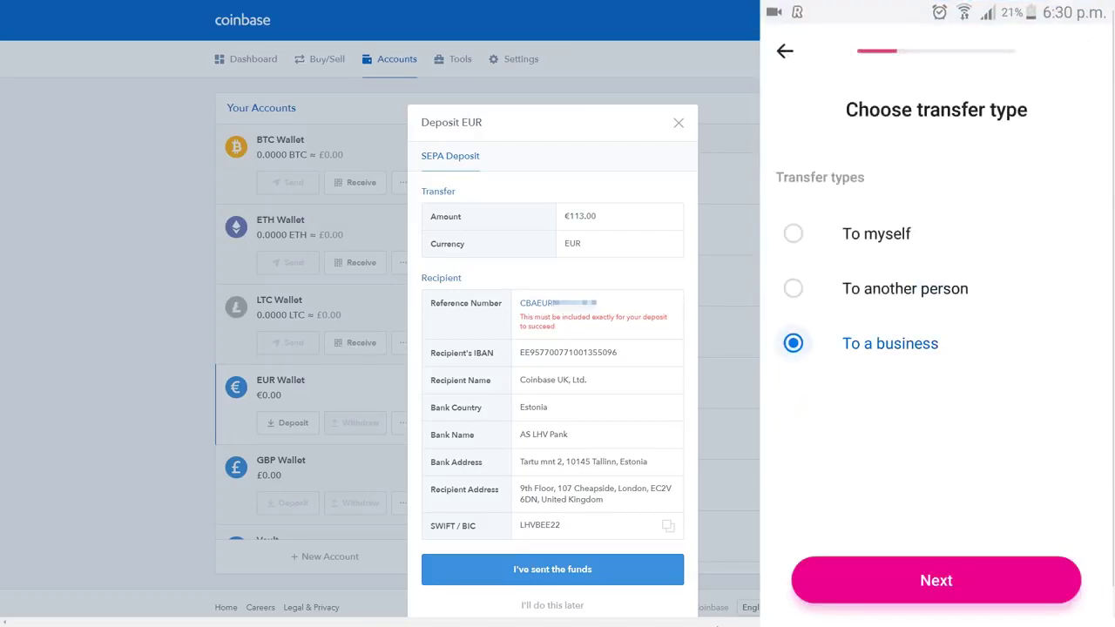
pyautogui.click(935, 580)
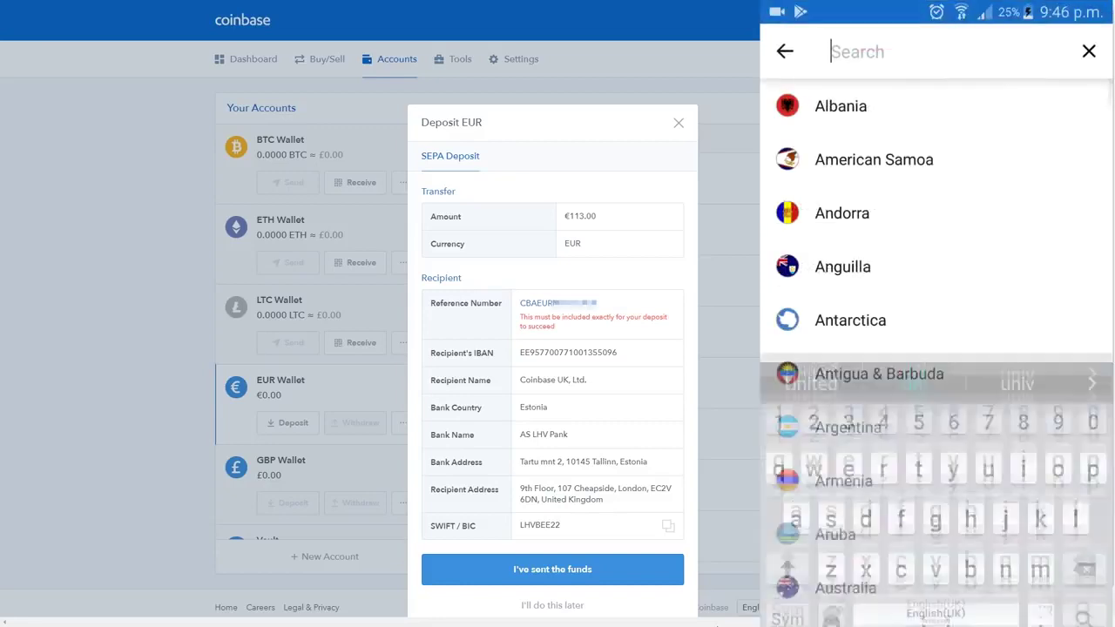
pyautogui.write('est')
pyautogui.click(841, 105)
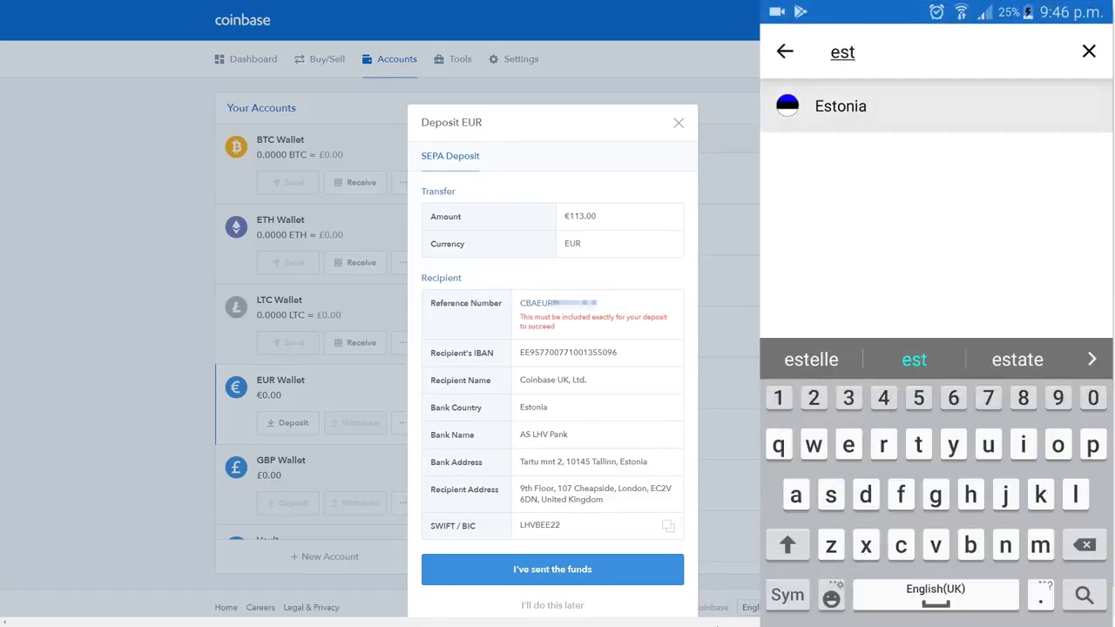
pyautogui.click(936, 580)
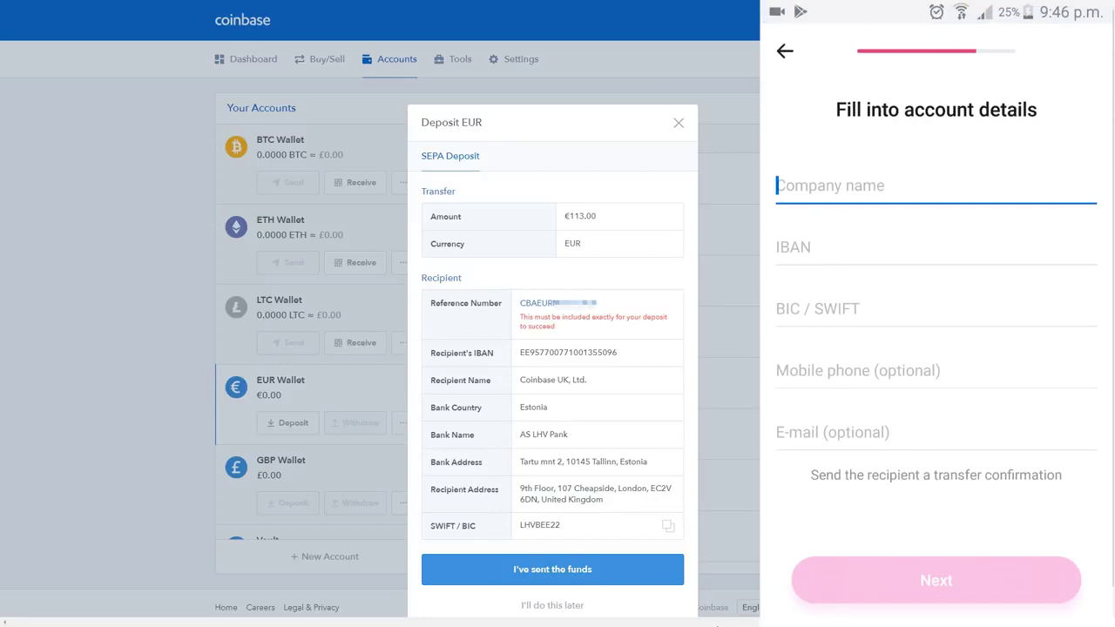
# Step: Enter beneficiary 'Coinbase UK, Ltd.' with its IBAN and BIC LHVBEE22, then confirm the verification code
pyautogui.write('Coinbase UK, Ltd.')
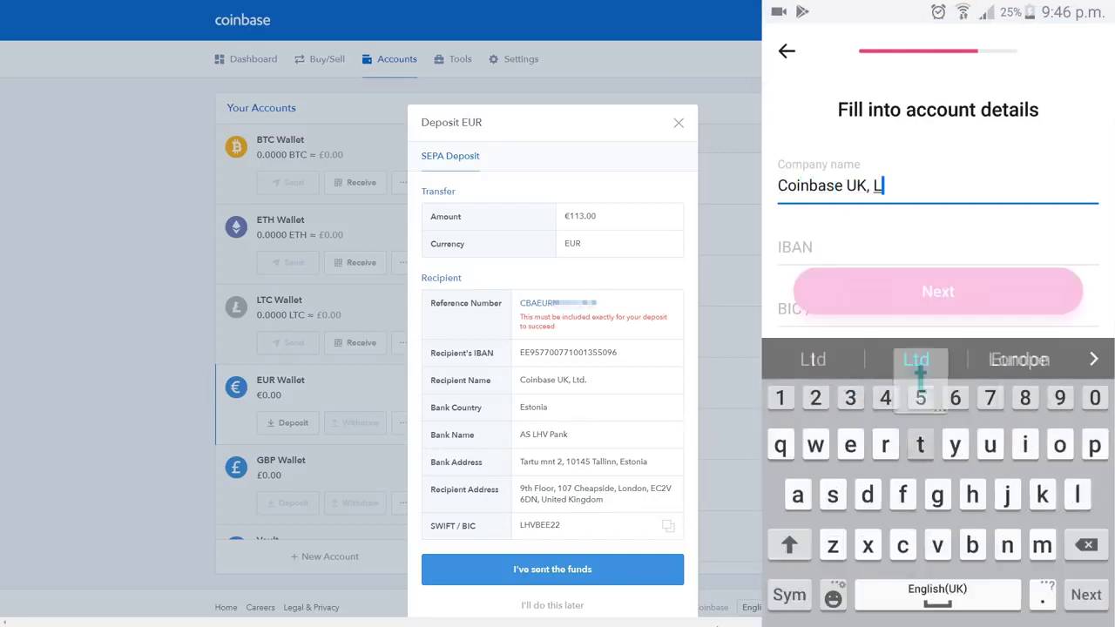
pyautogui.press('Tab')
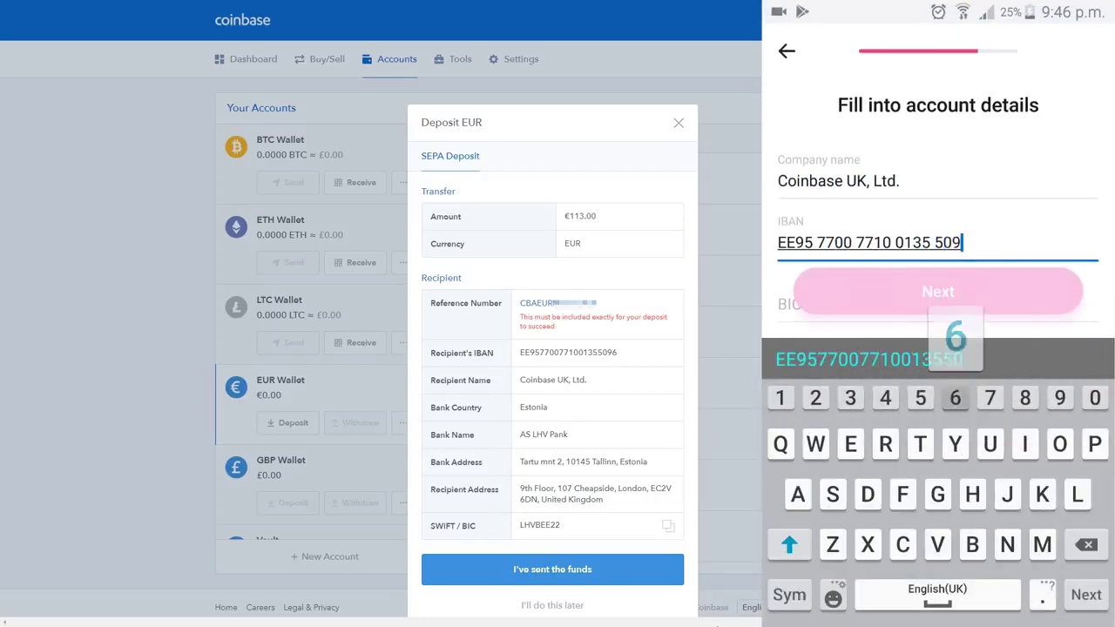
pyautogui.press('Tab')
pyautogui.write('LHVBEE22')
pyautogui.press('Return')
pyautogui.click(938, 577)
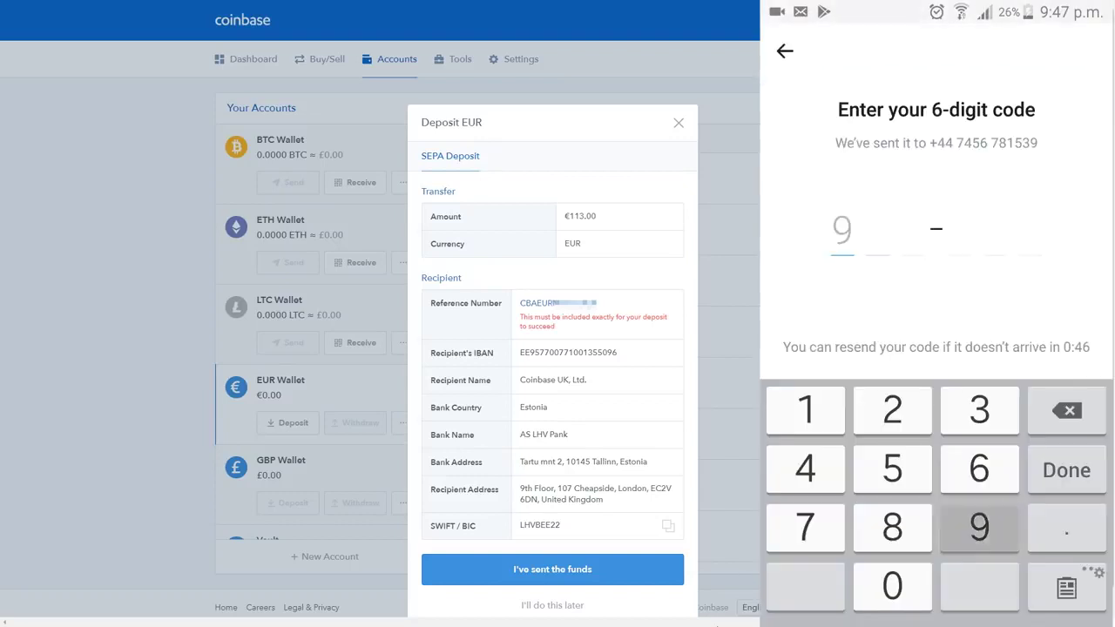
# Step: Send €113 to Coinbase UK, Ltd. with the deposit reference and confirm the transfer
pyautogui.click(937, 580)
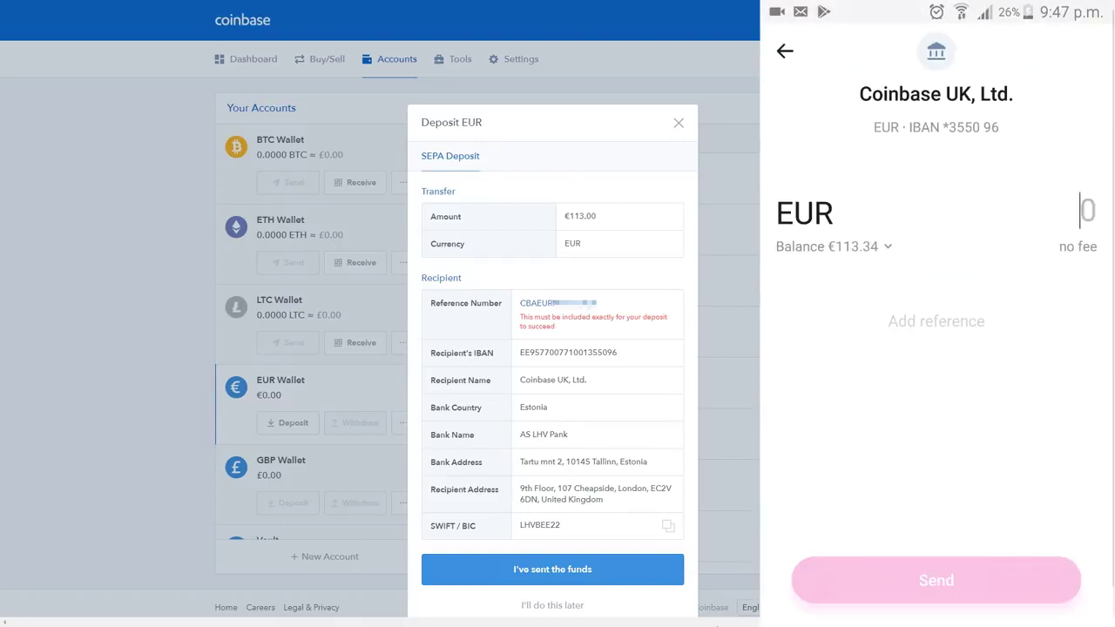
pyautogui.write('113')
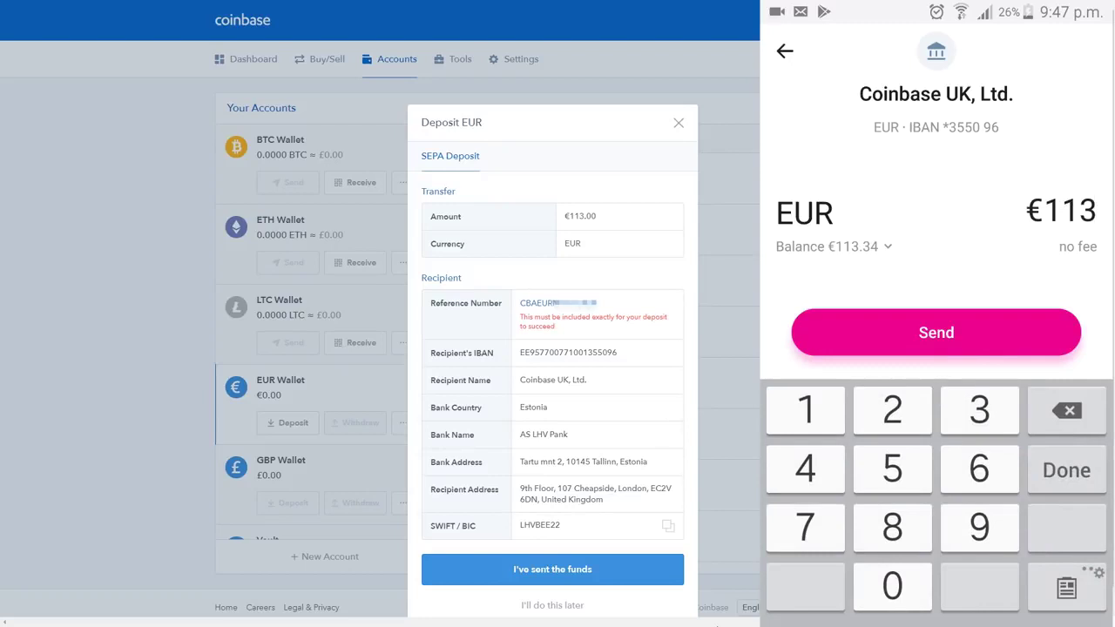
pyautogui.press('Return')
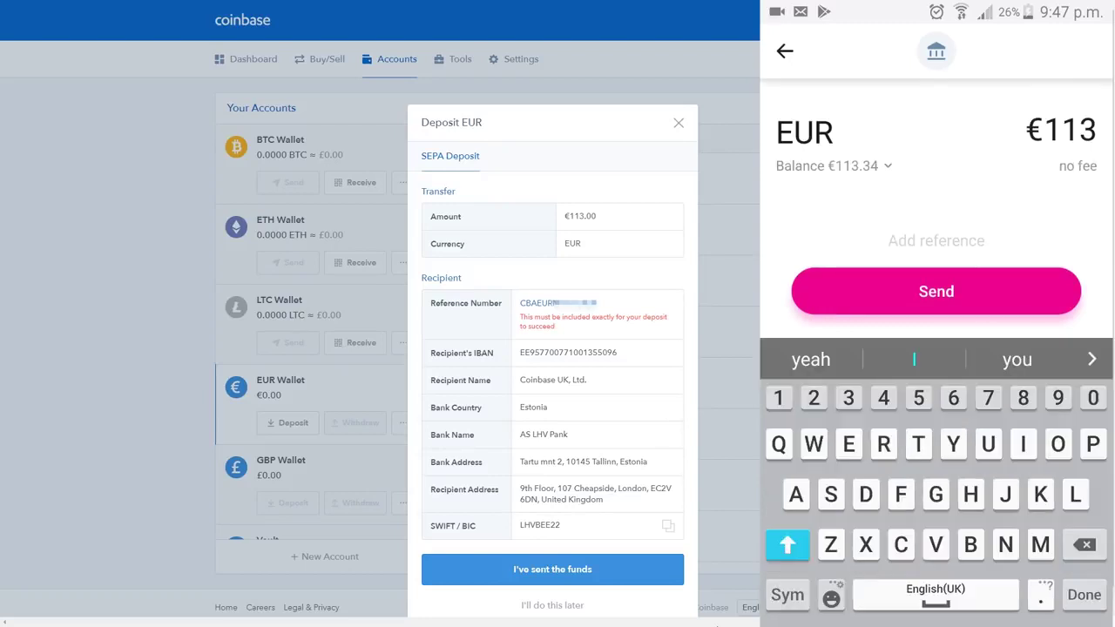
pyautogui.click(855, 358)
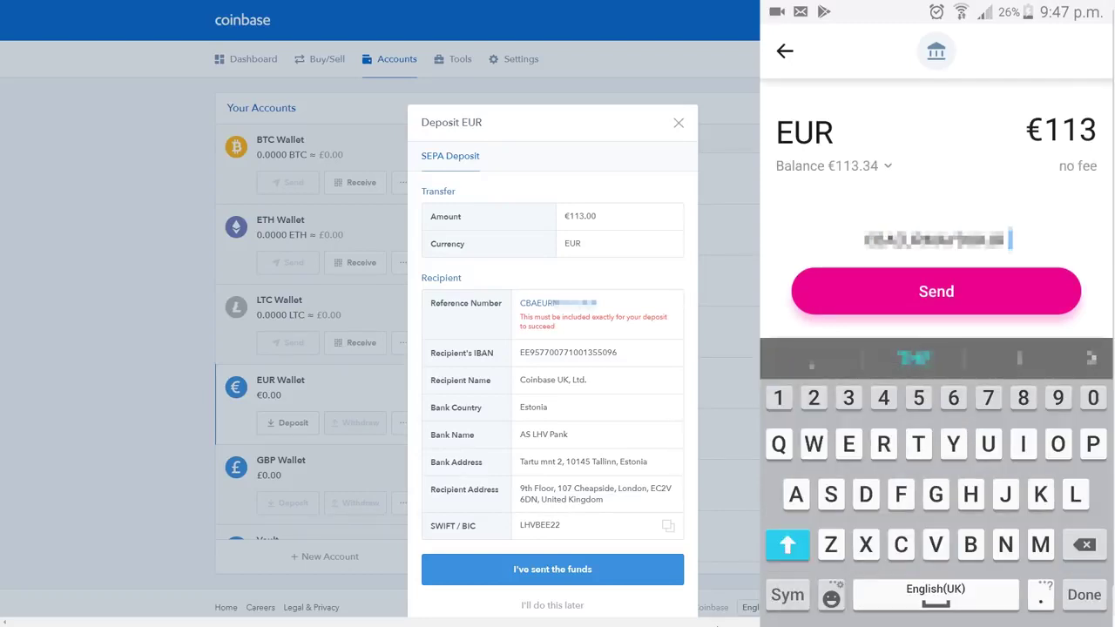
pyautogui.click(937, 291)
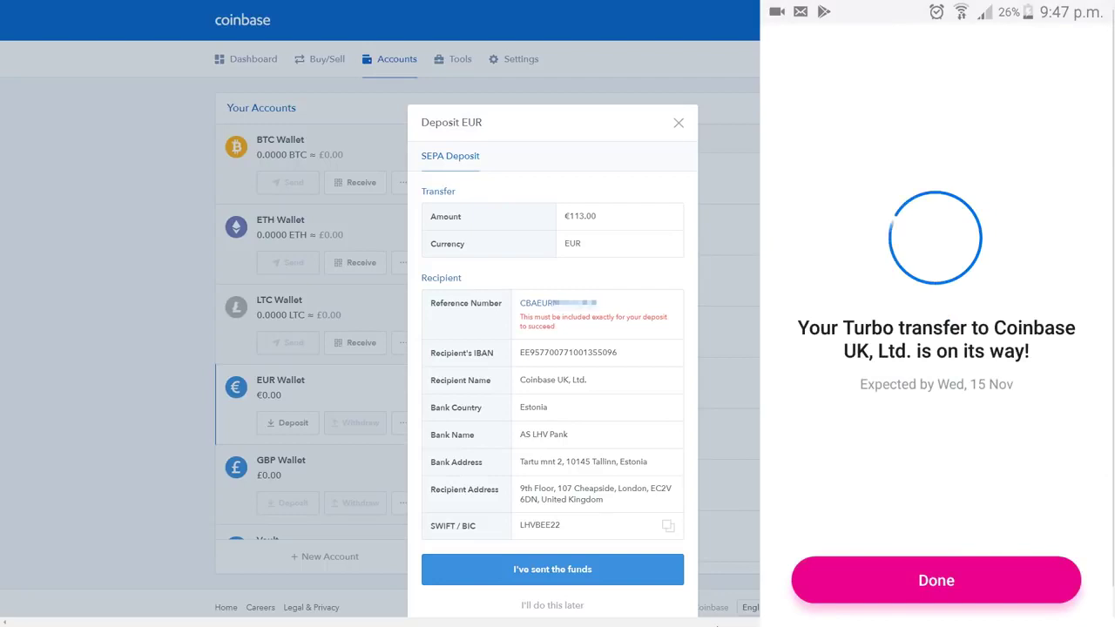
pyautogui.click(937, 580)
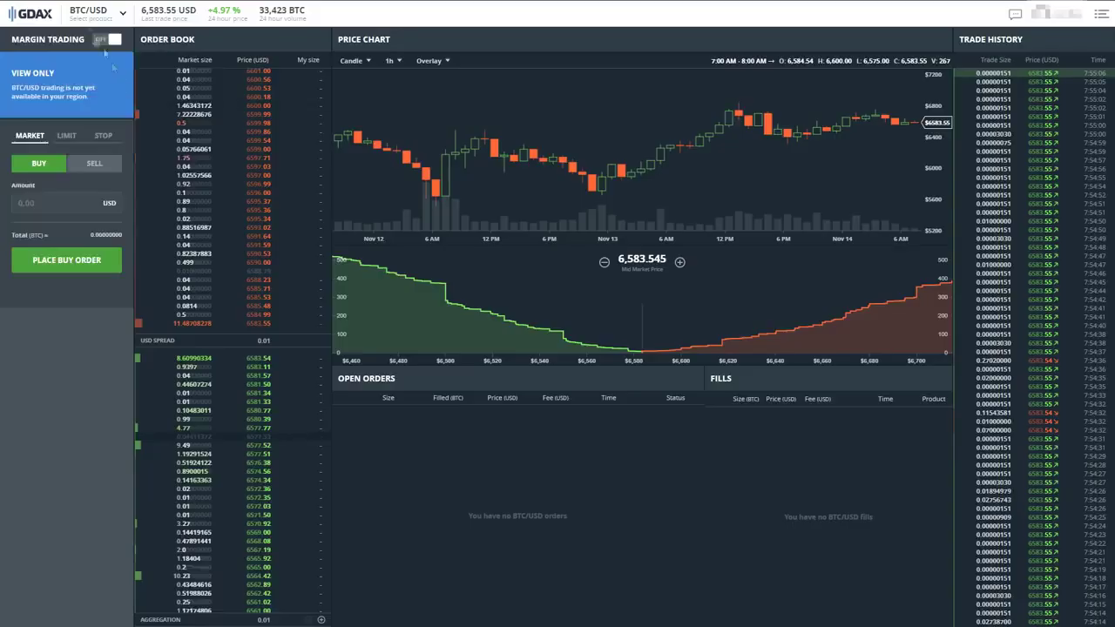
# Step: Switch to BTC/EUR and set up a GDAX deposit from the Coinbase EUR Wallet
pyautogui.click(87, 14)
pyautogui.click(87, 77)
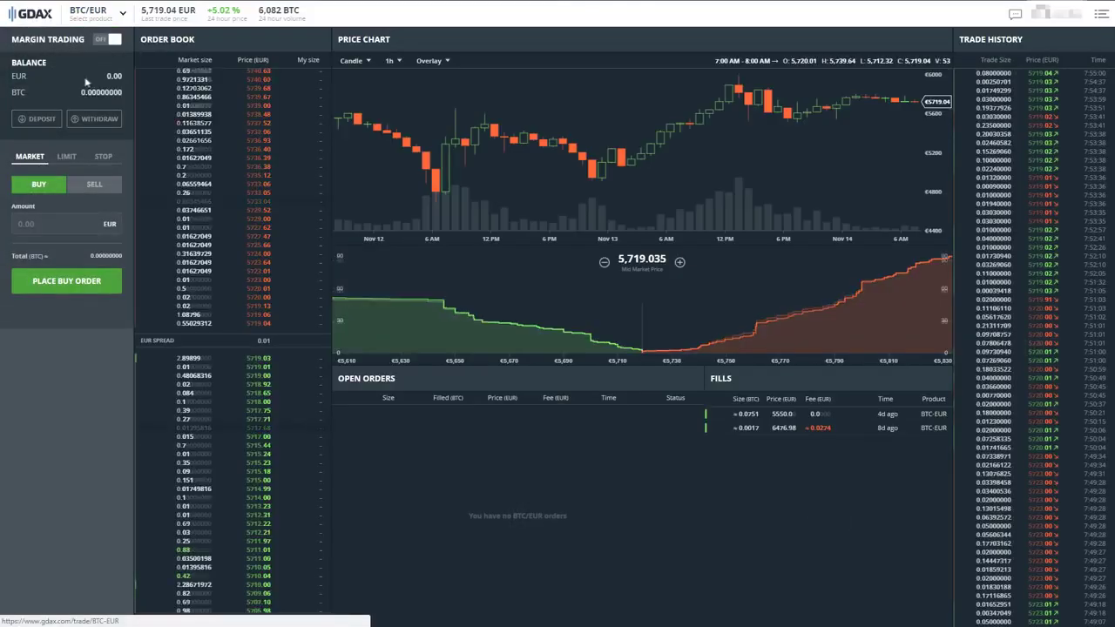
pyautogui.click(41, 119)
pyautogui.click(368, 108)
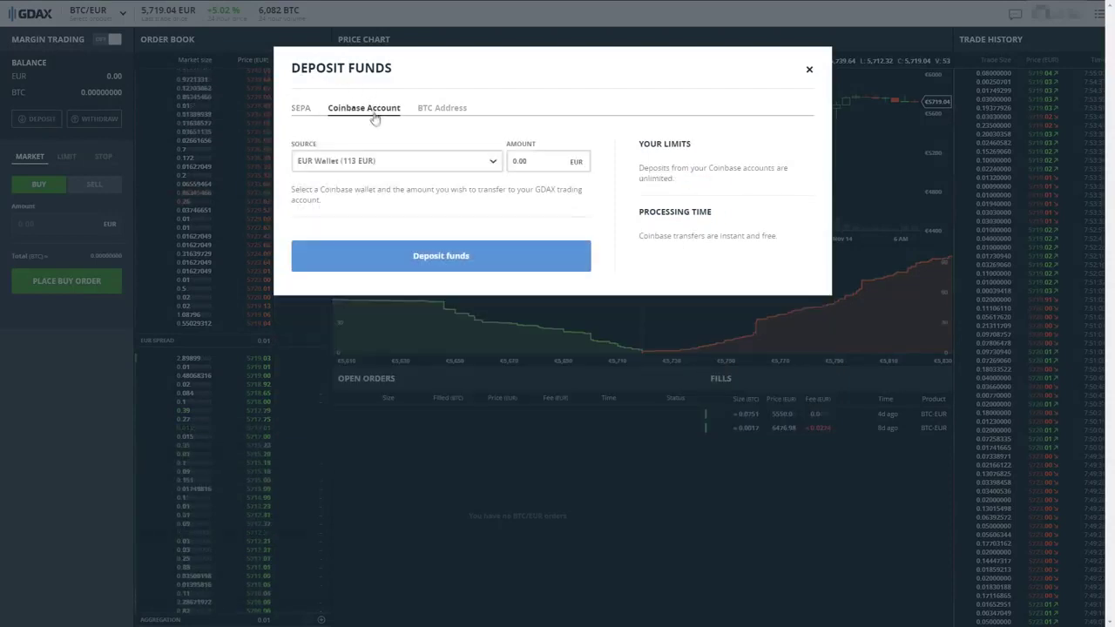
pyautogui.click(404, 163)
pyautogui.click(403, 186)
# Step: Deposit 113 EUR into GDAX and close the confirmation
pyautogui.click(515, 169)
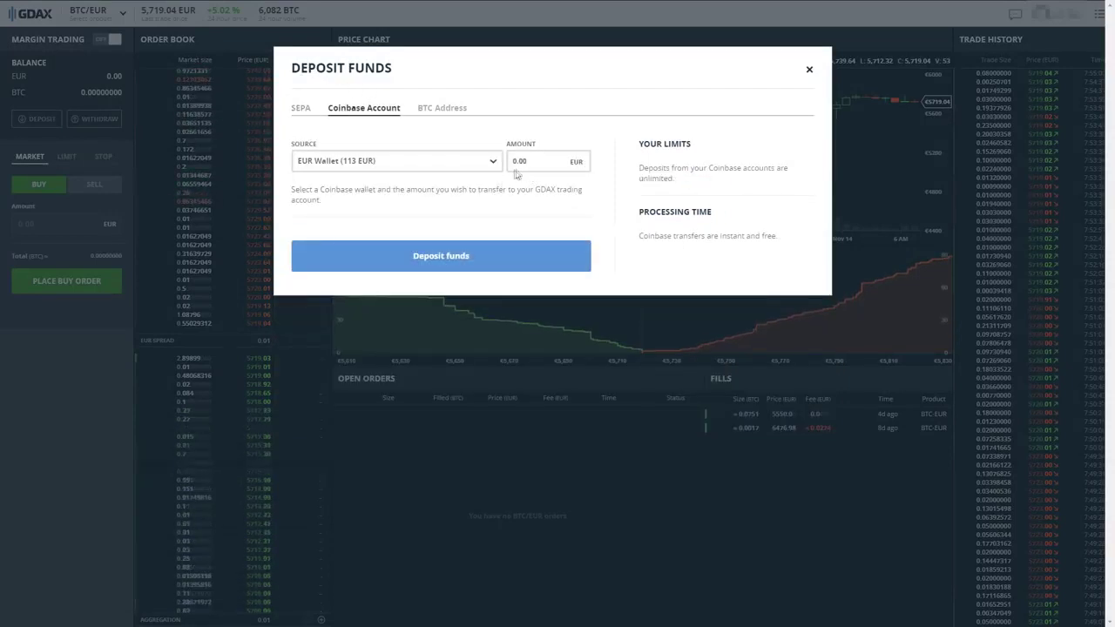
pyautogui.write('113')
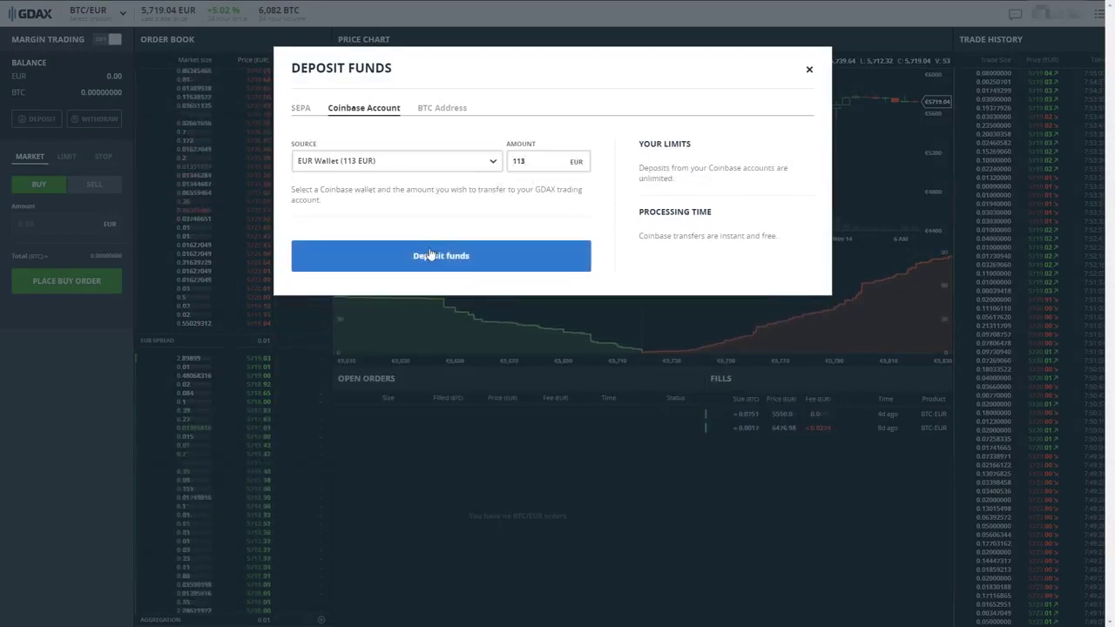
pyautogui.click(429, 256)
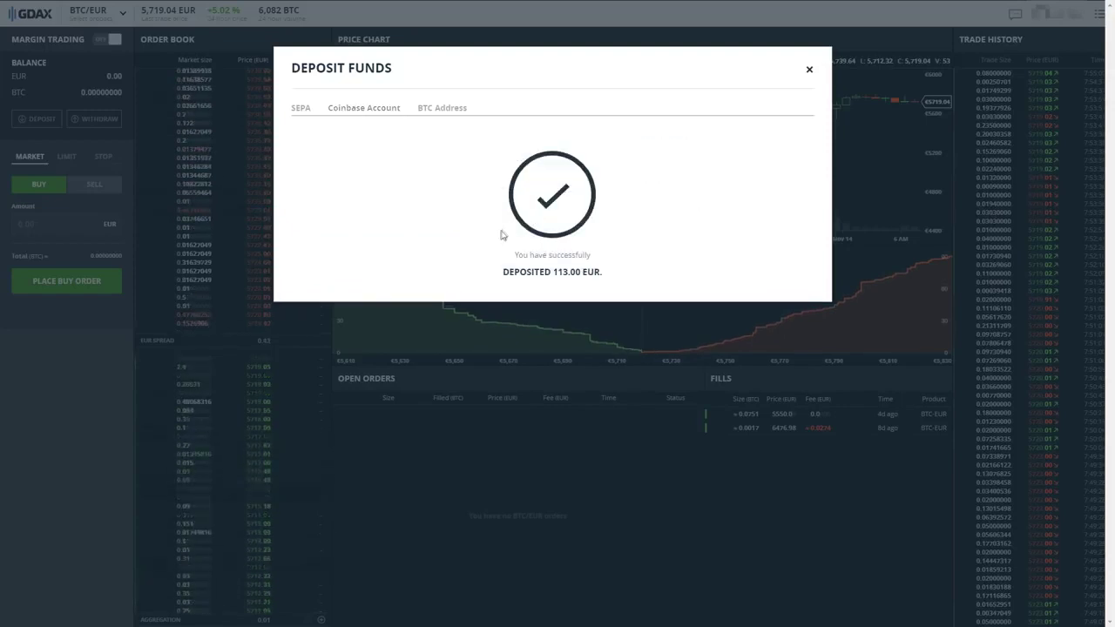
pyautogui.click(809, 69)
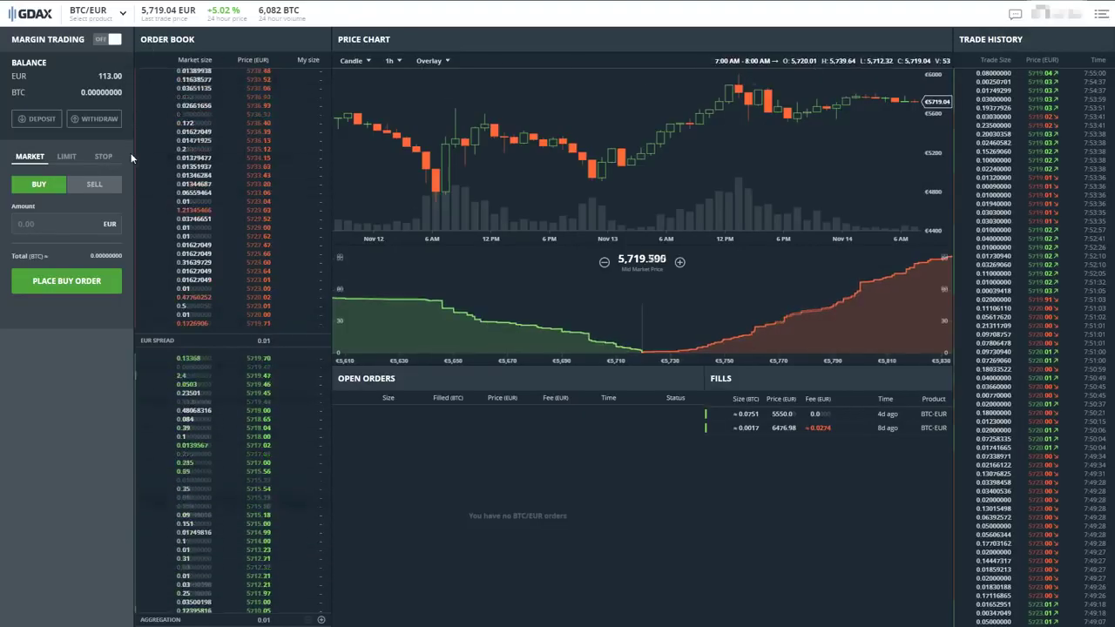
pyautogui.click(52, 227)
# Step: Place a 113 EUR market buy order for Bitcoin
pyautogui.write('113')
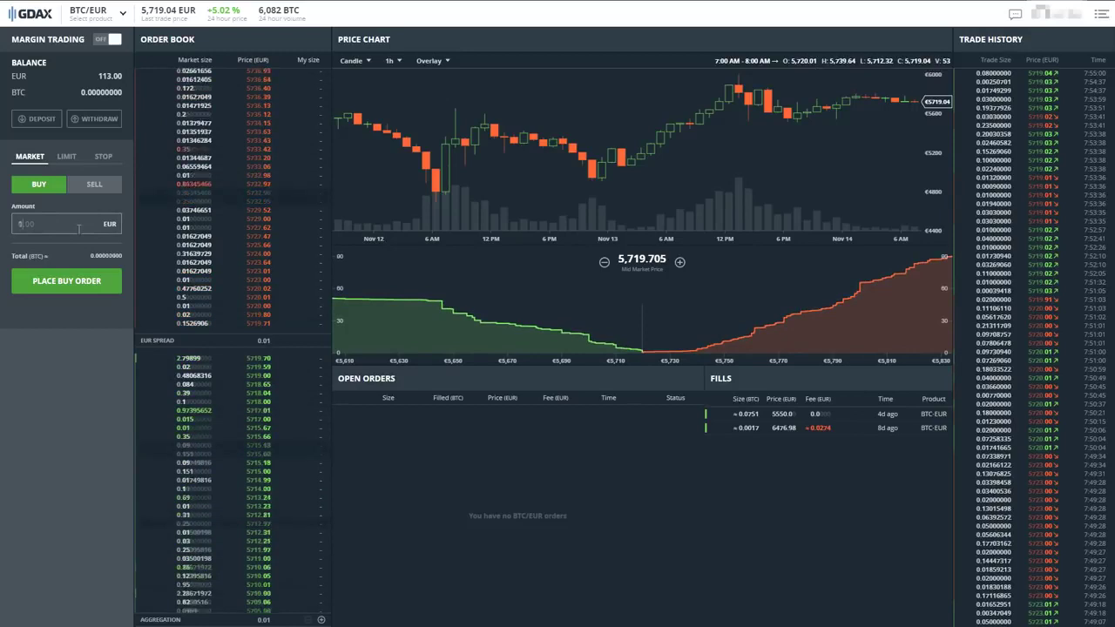
pyautogui.click(67, 281)
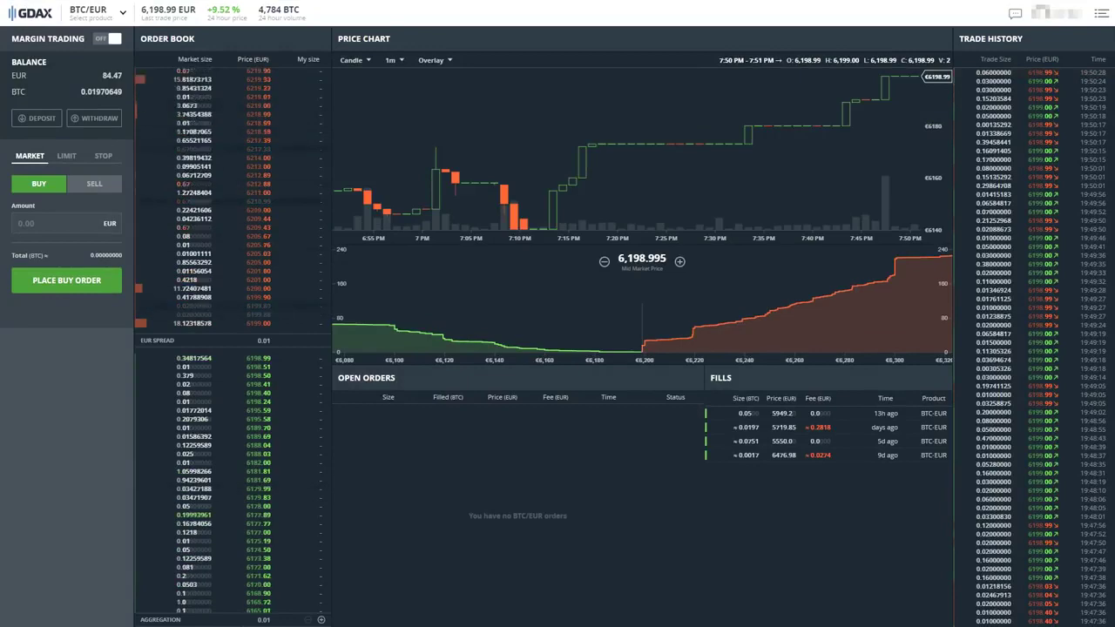
# Step: Submit a LIMIT buy order for 0.01 BTC with a 6198.50 EUR limit price
pyautogui.click(65, 156)
pyautogui.click(64, 223)
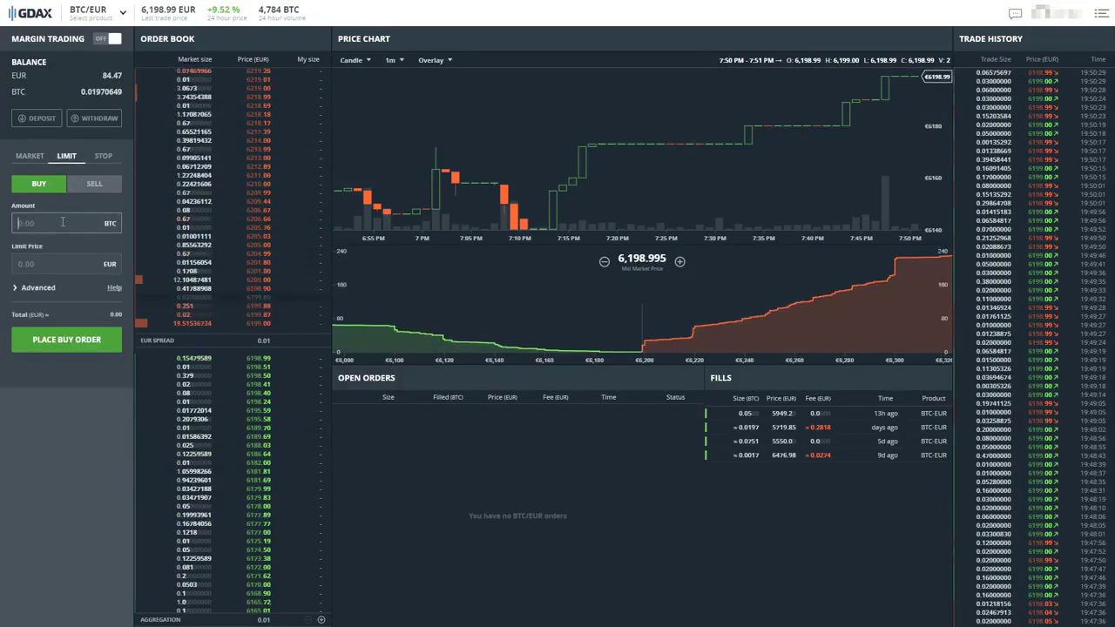
pyautogui.write('0.01')
pyautogui.press('Tab')
pyautogui.hotkey('shift', 'Tab')
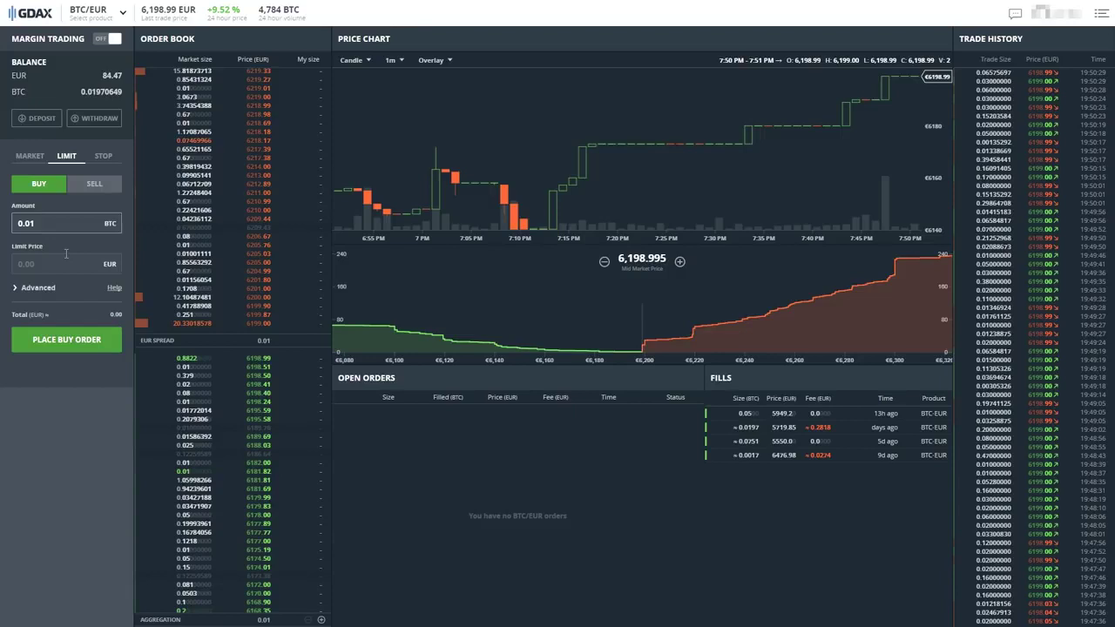
pyautogui.click(65, 257)
pyautogui.write('6198.')
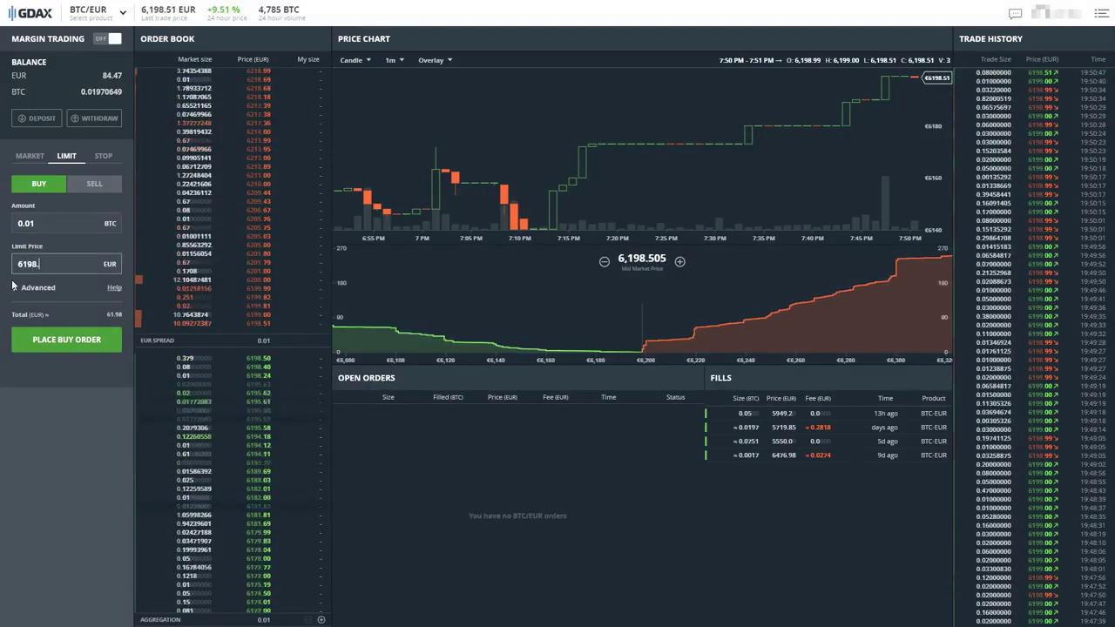
pyautogui.write('50')
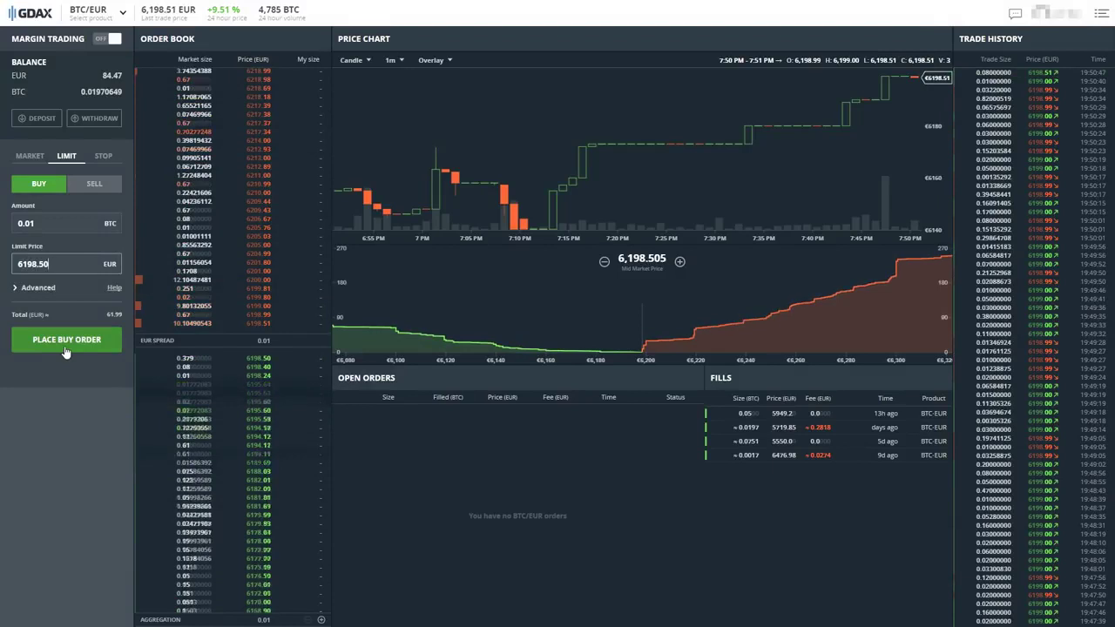
pyautogui.click(65, 342)
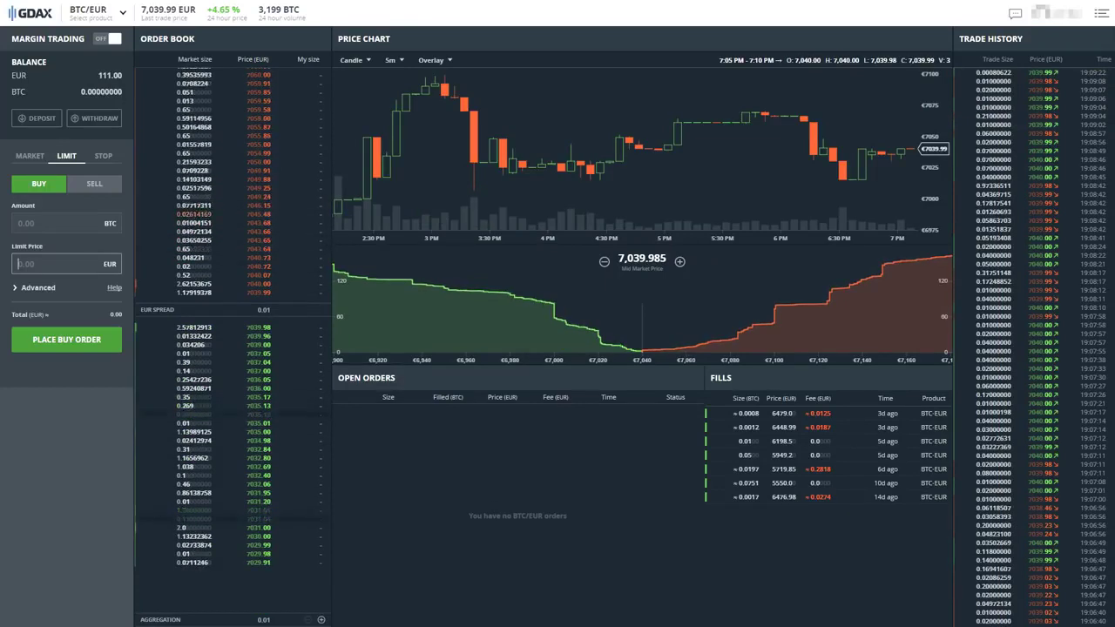
# Step: Submit another 0.01 BTC limit buy at 4000 EUR, leaving it open
pyautogui.click(72, 224)
pyautogui.write('0.01')
pyautogui.click(59, 268)
pyautogui.write('4000')
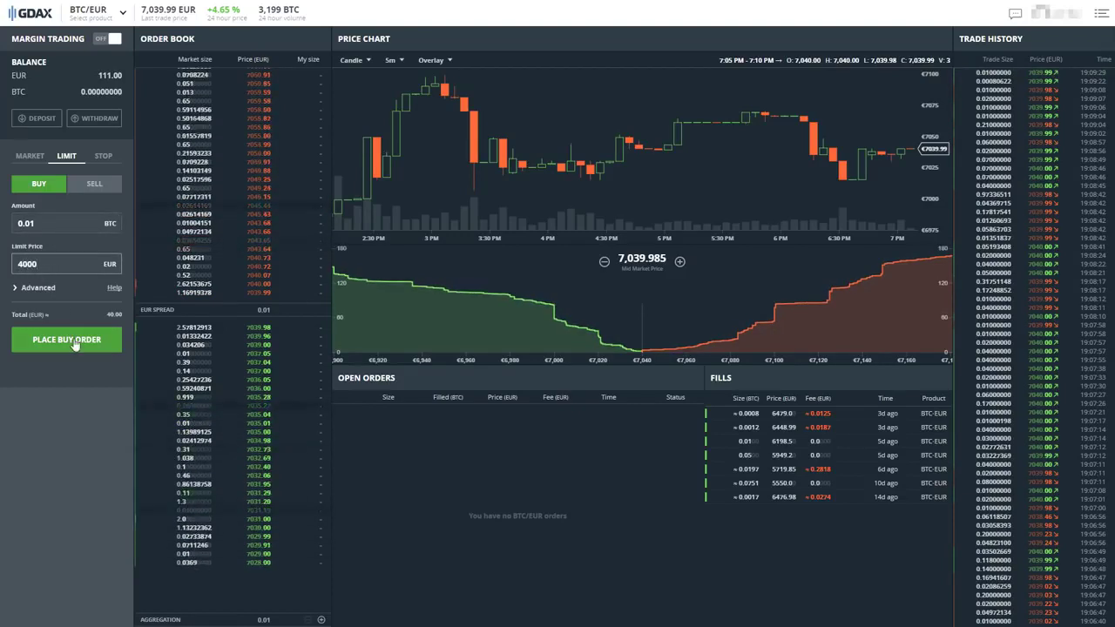
pyautogui.click(74, 342)
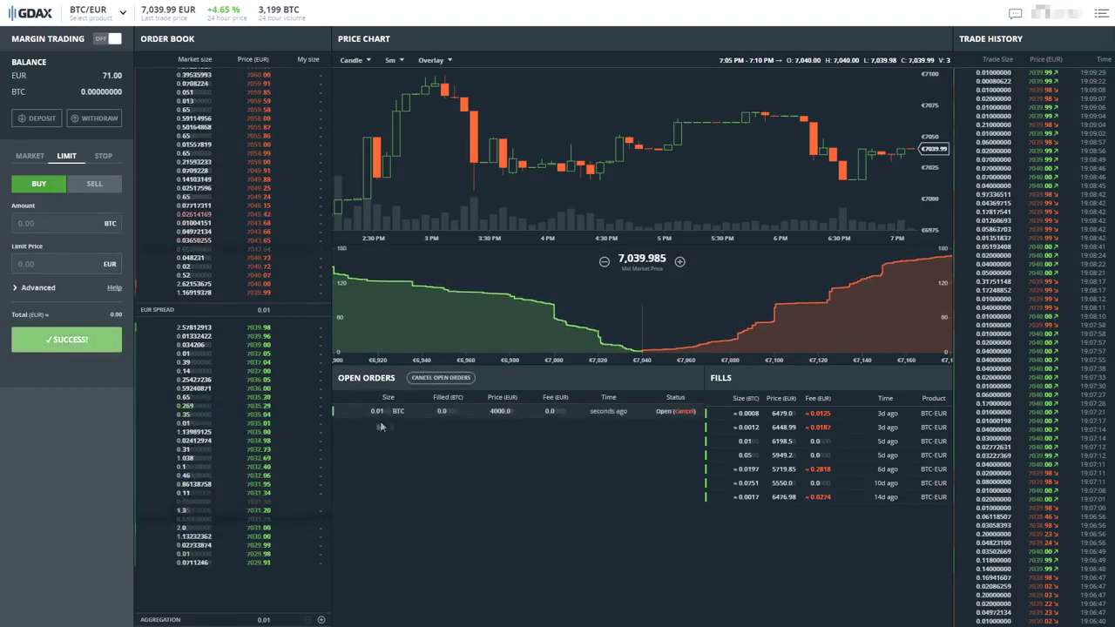